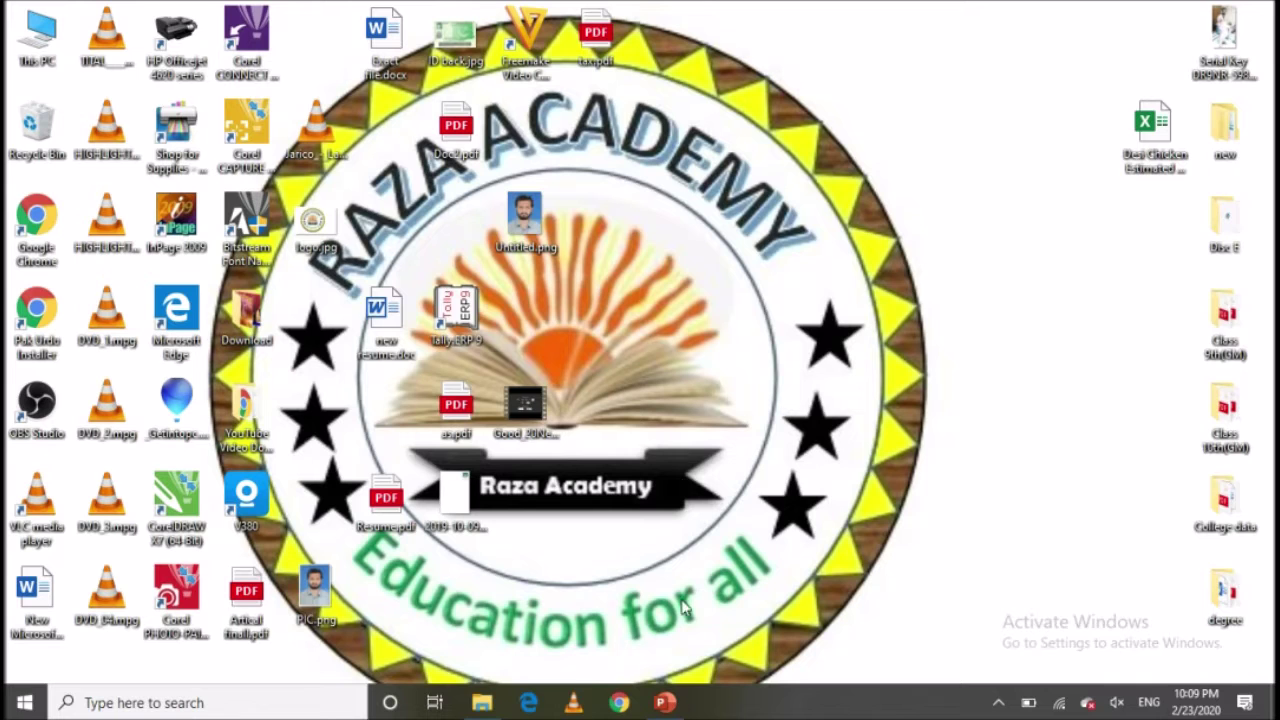
- Restore the Excel Lessons presentation at the Lesson#12 Conditional Formatting title slide
left_click(665, 703)
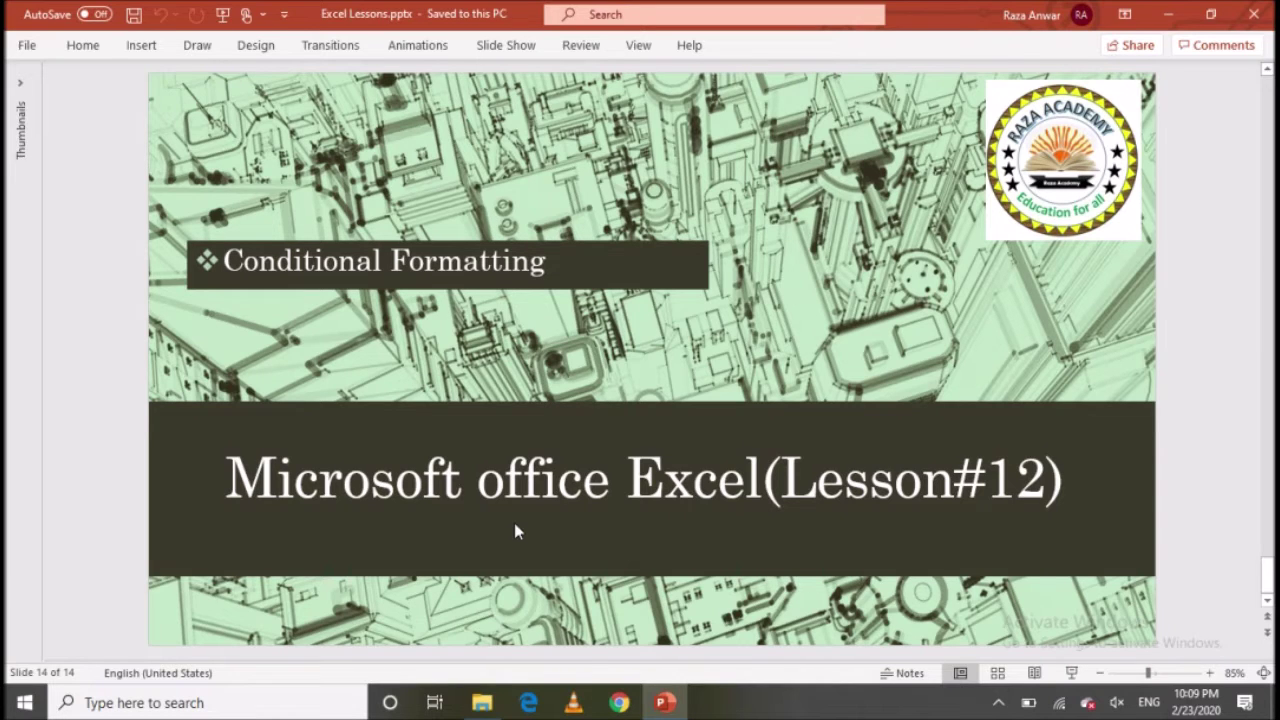
- Open W04-V05 Conditional Formatting.xlsx from the Week 4 folder on its Orders sheet
left_click(478, 704)
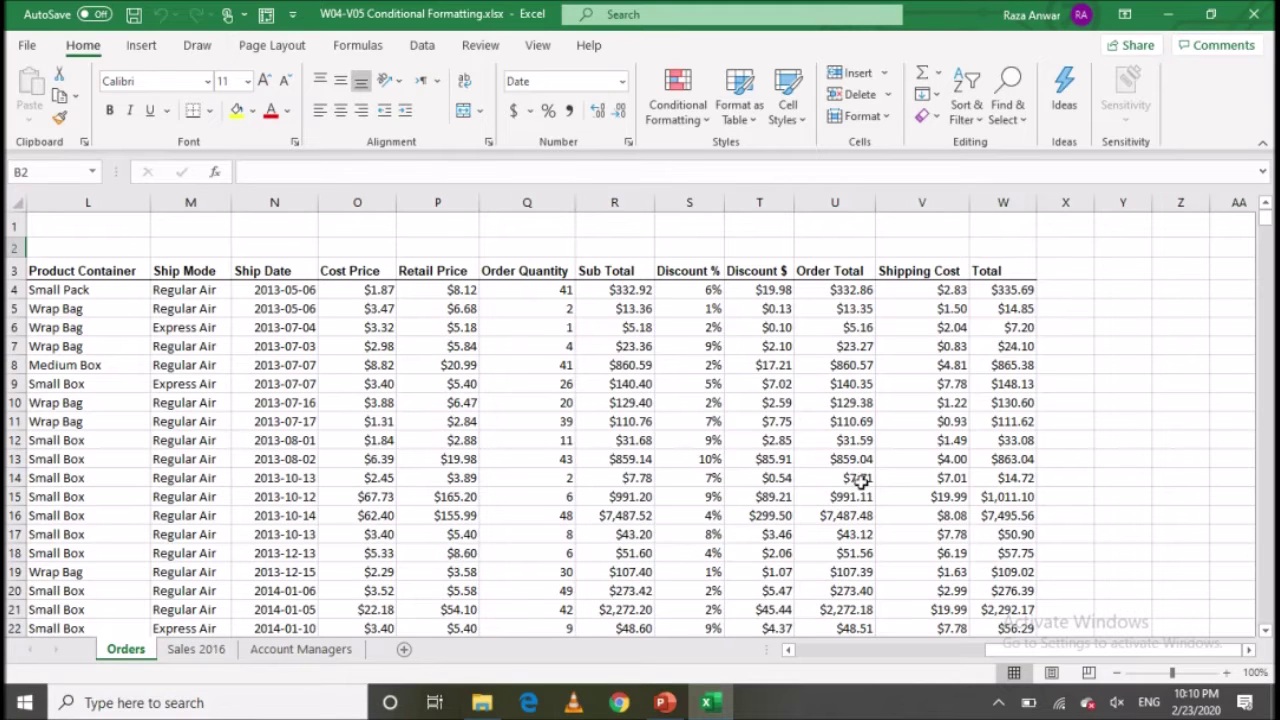
- Select the whole Total column W and show the Conditional Formatting Highlight Cells Rules options
left_click(997, 480)
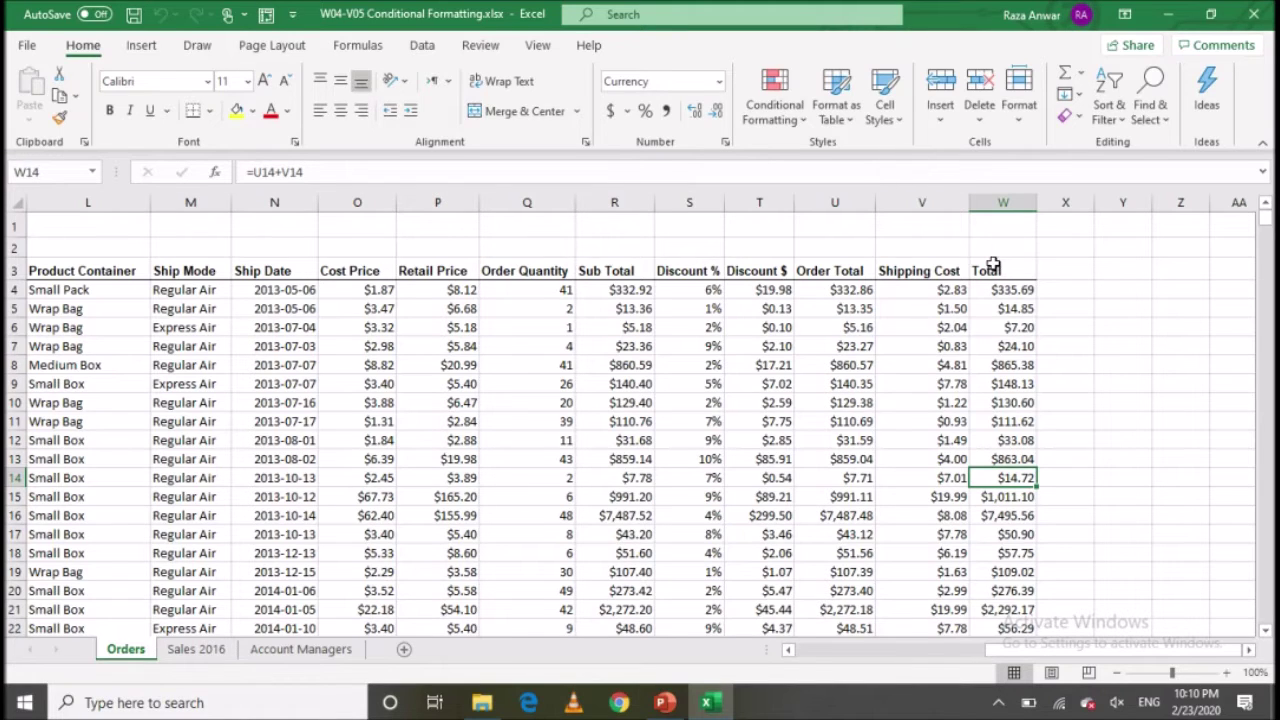
left_click(993, 265)
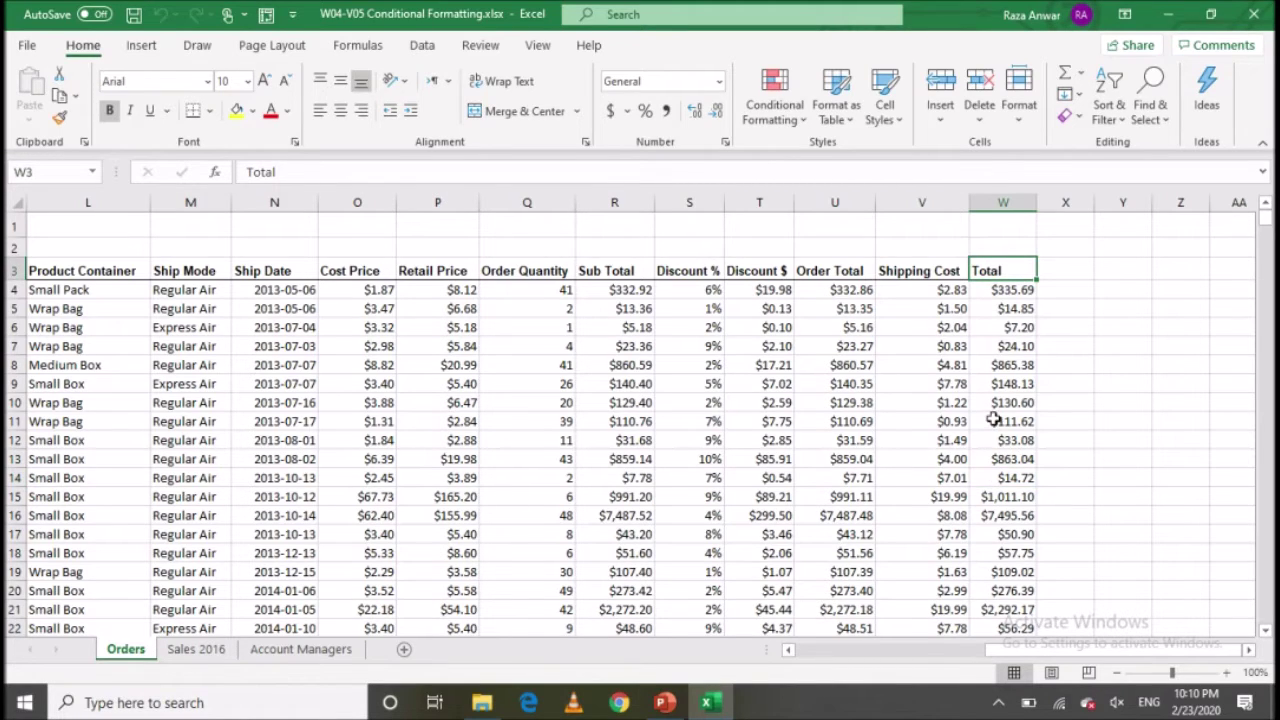
left_click(996, 200)
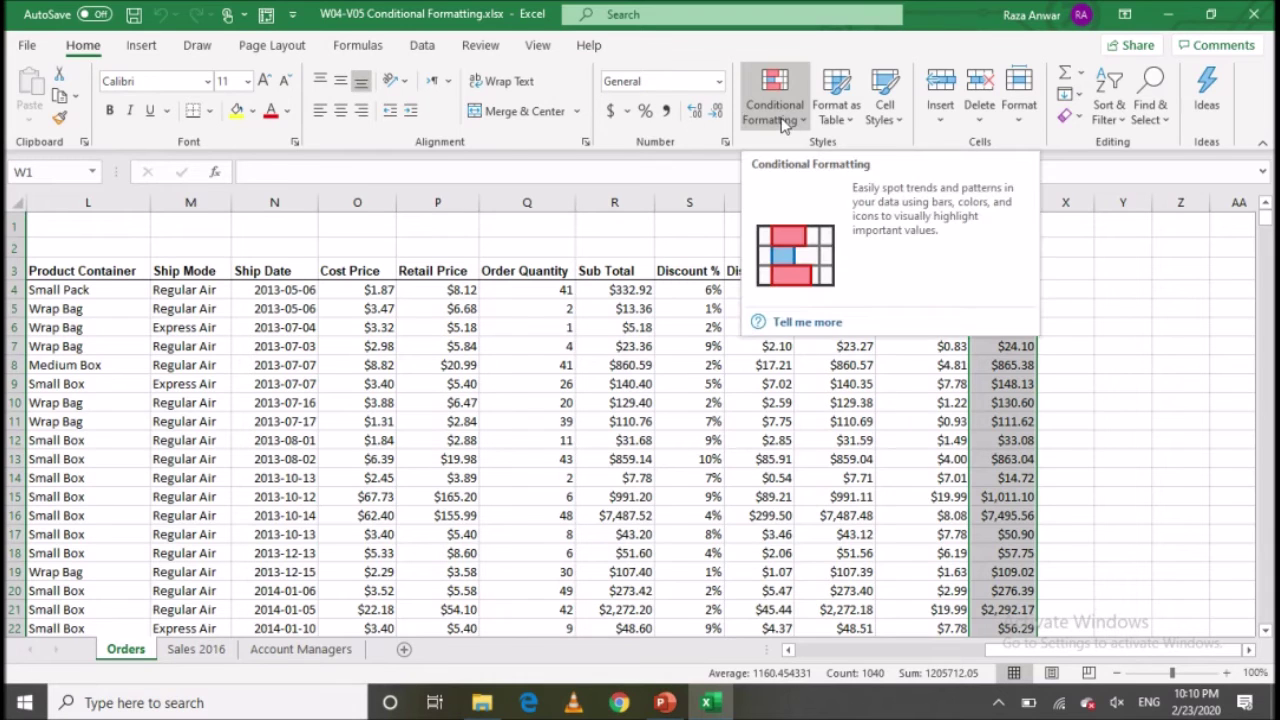
left_click(785, 123)
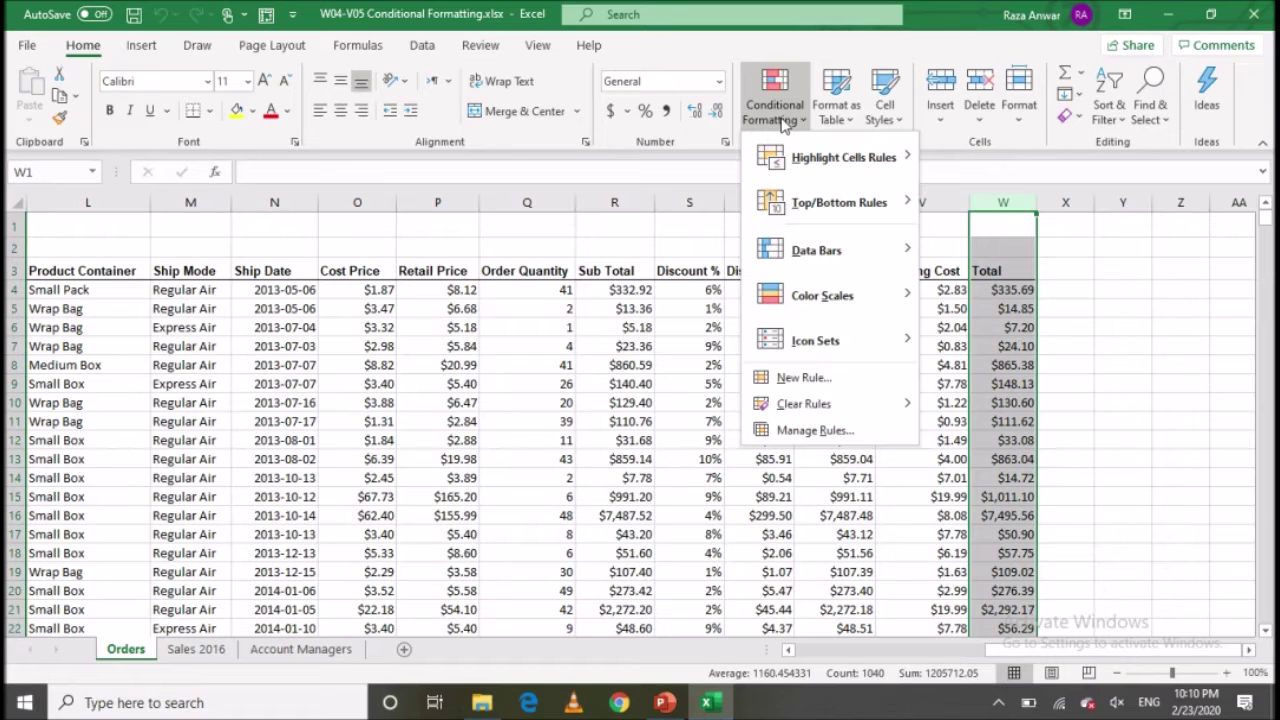
key("Down")
key("Down")
key("Down")
key("Up")
key("Right")
key("Left")
mouse_move(800, 157)
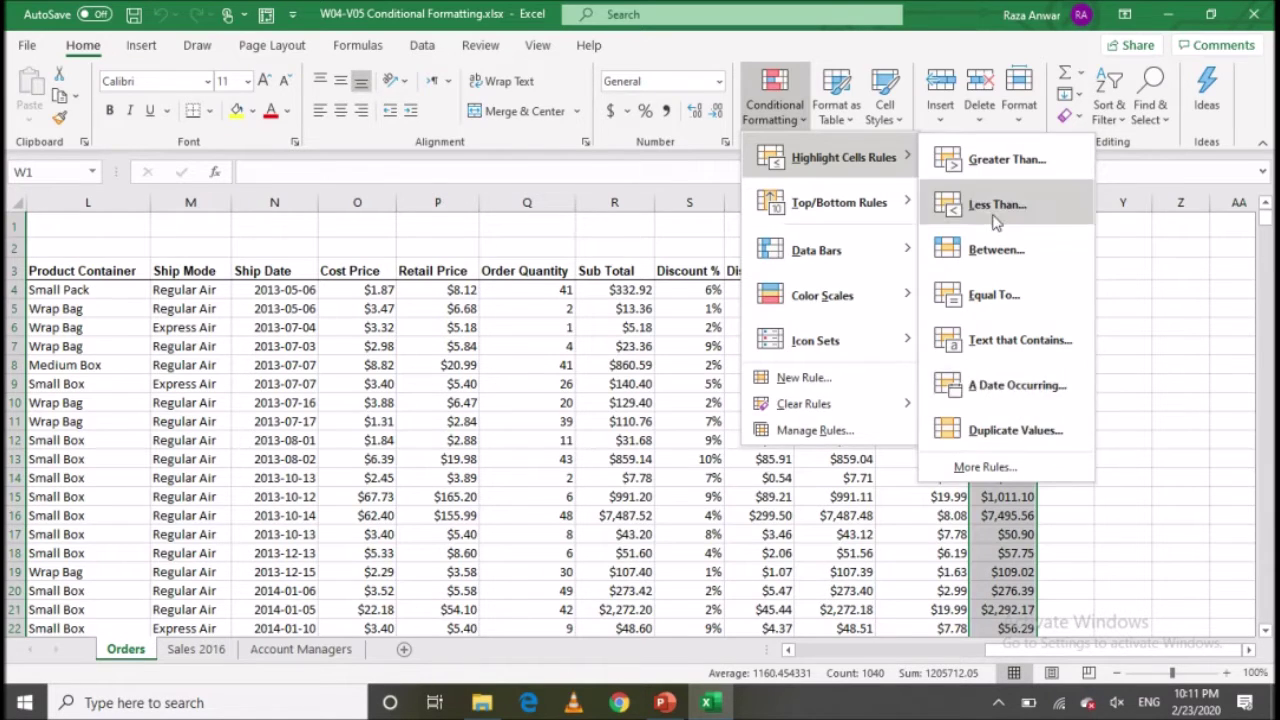
- Add a Greater Than 900 rule using Green Fill with Dark Green Text to Total
left_click(990, 176)
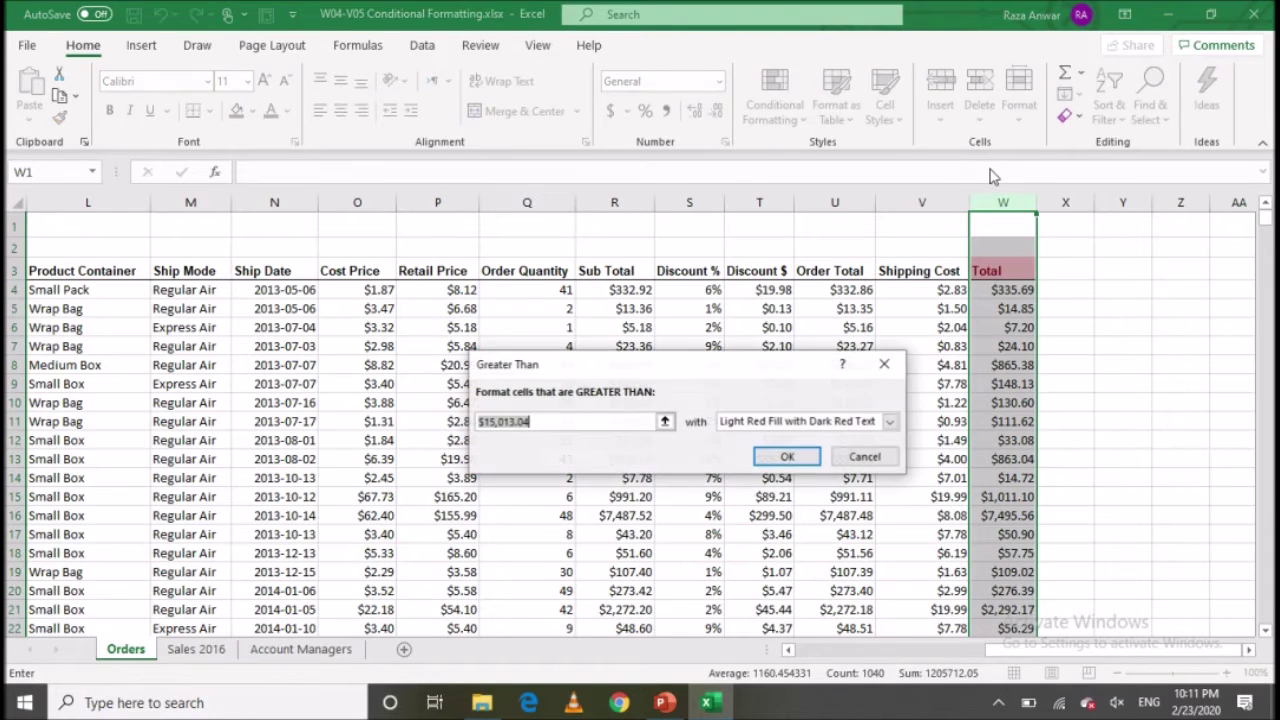
left_click_drag(716, 371, 716, 347)
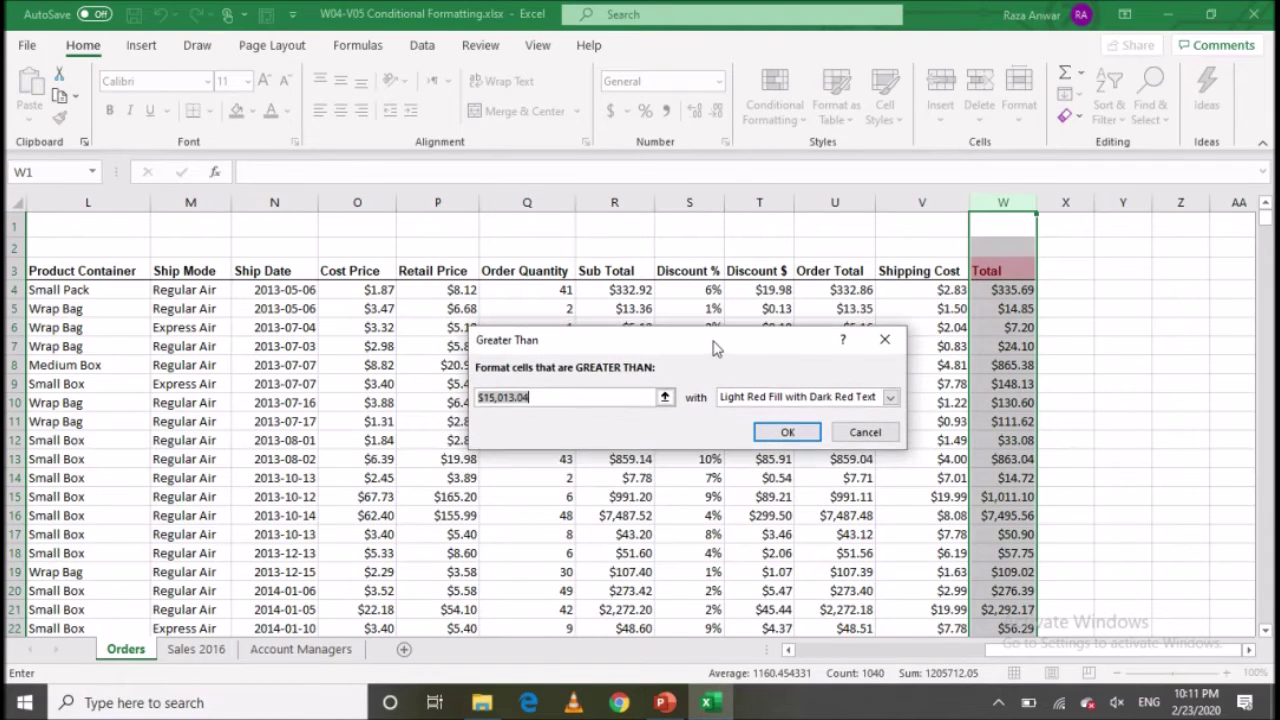
type("9")
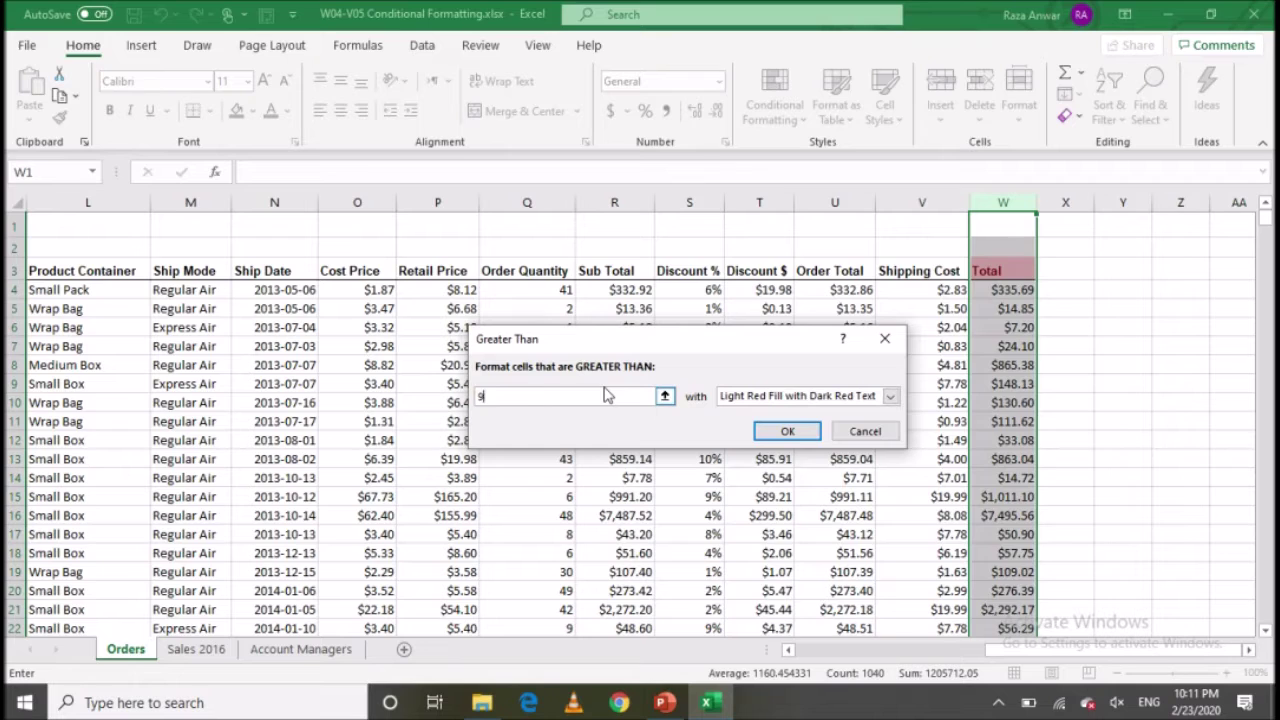
type("00")
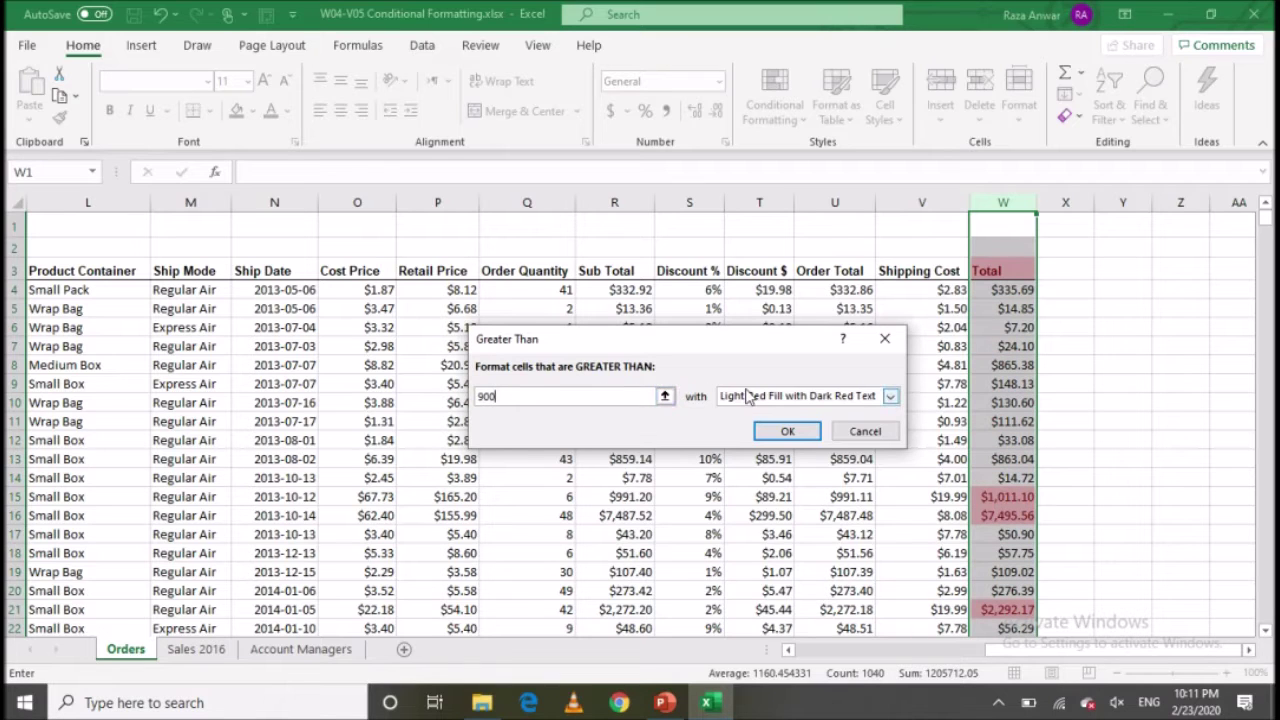
left_click(864, 398)
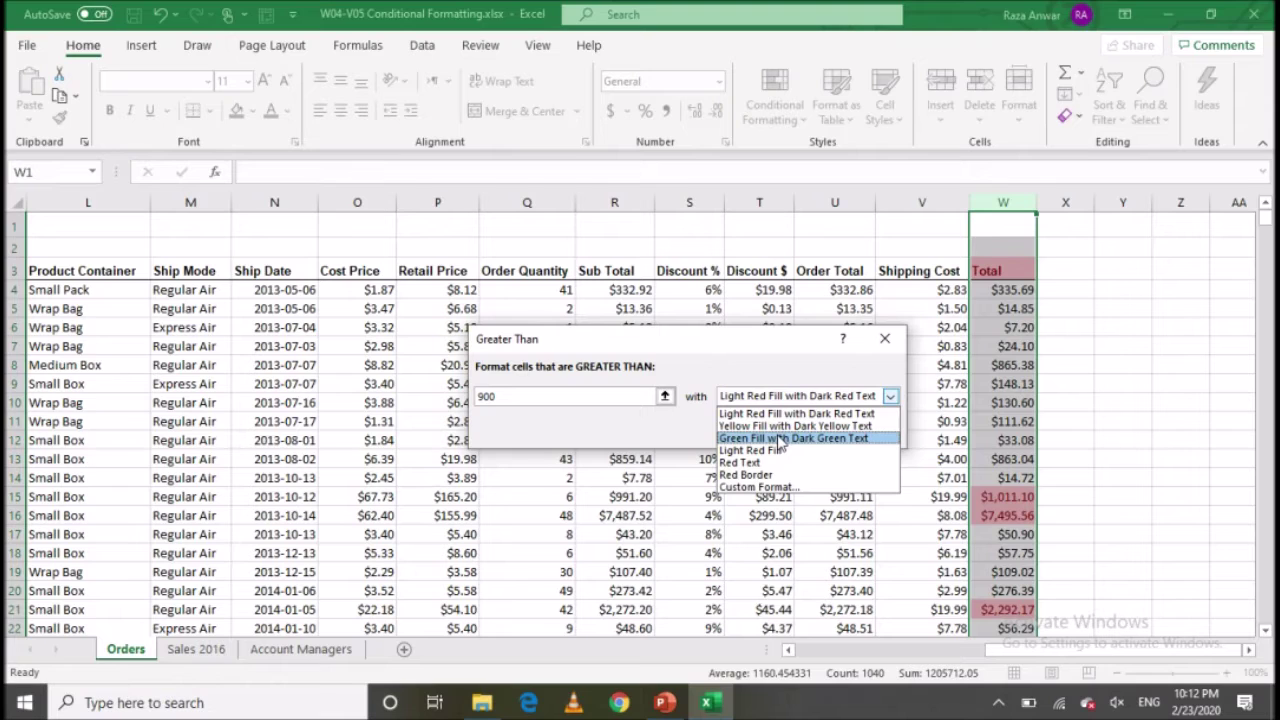
left_click(780, 438)
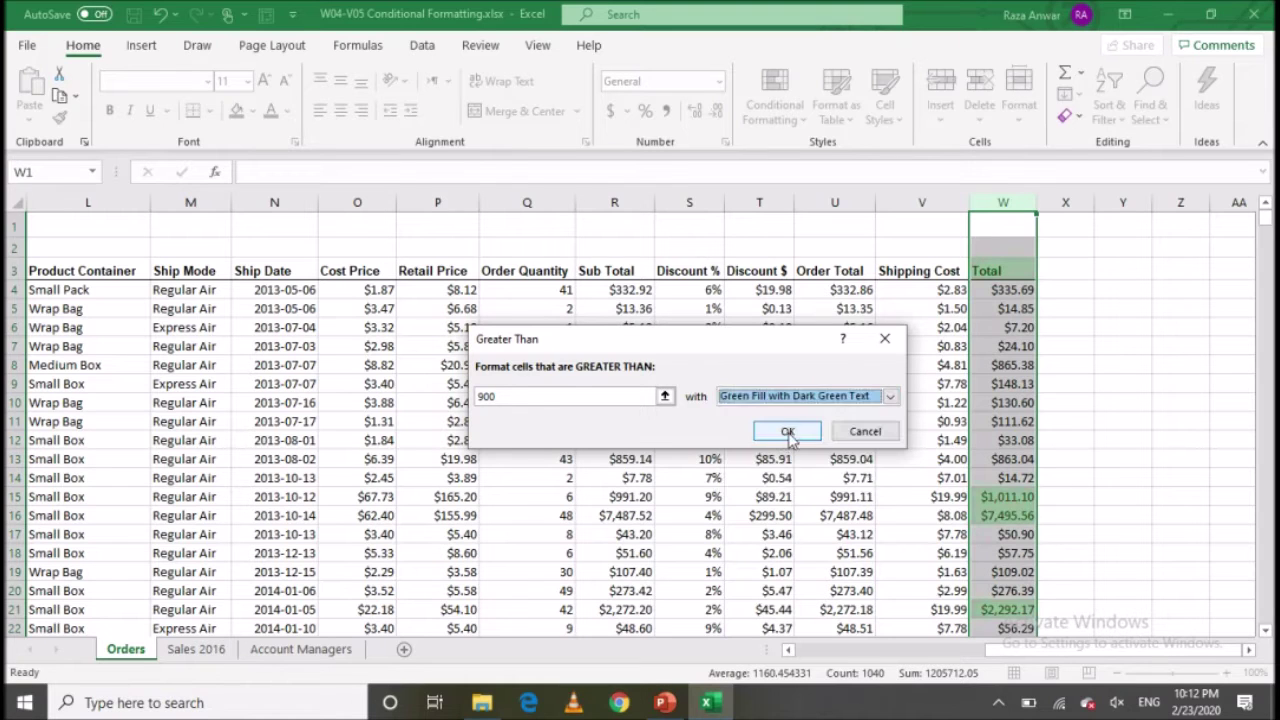
left_click(788, 433)
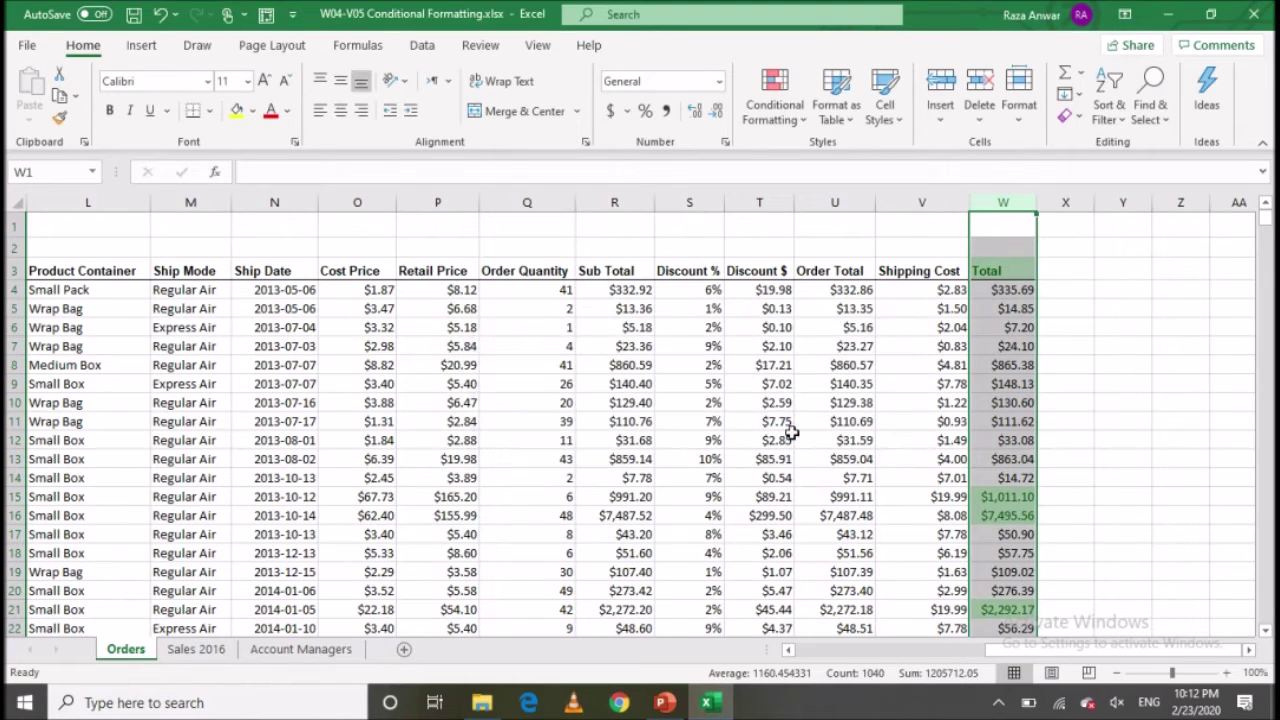
left_click(1001, 442)
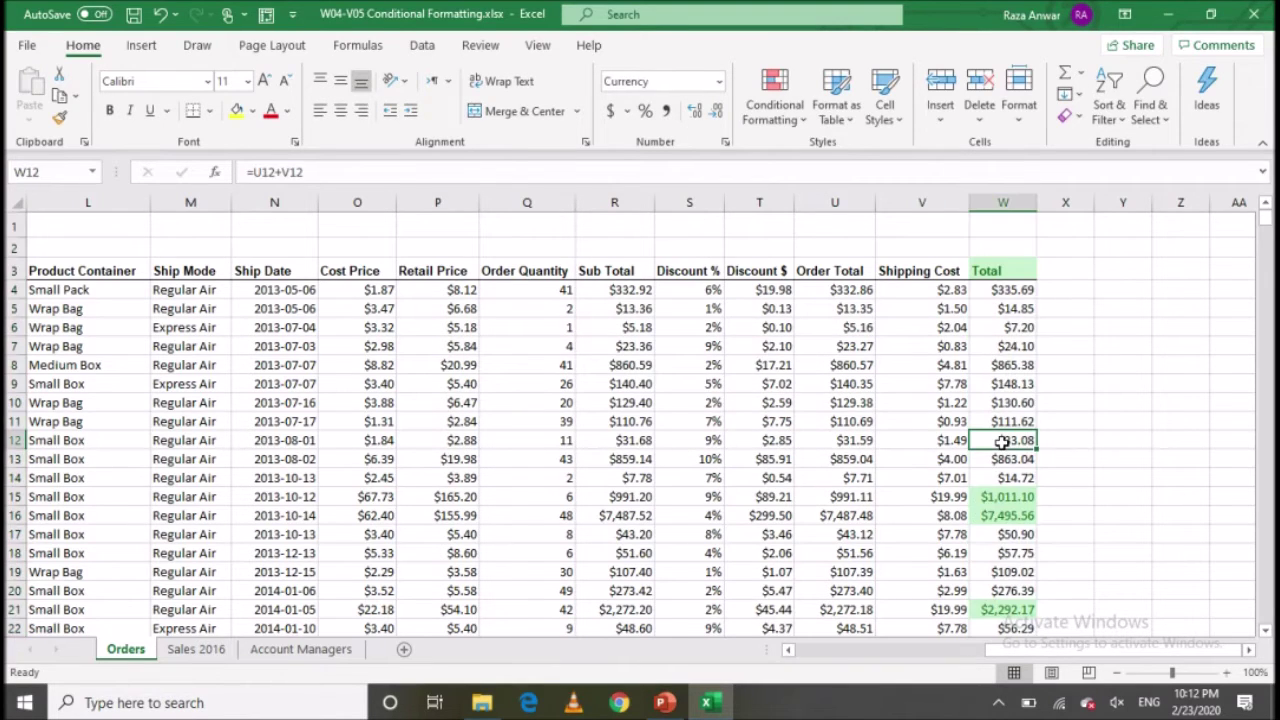
- Zoom in and test W14 with 900, then 901, to check the green threshold
left_click(1226, 672)
left_click(1226, 672)
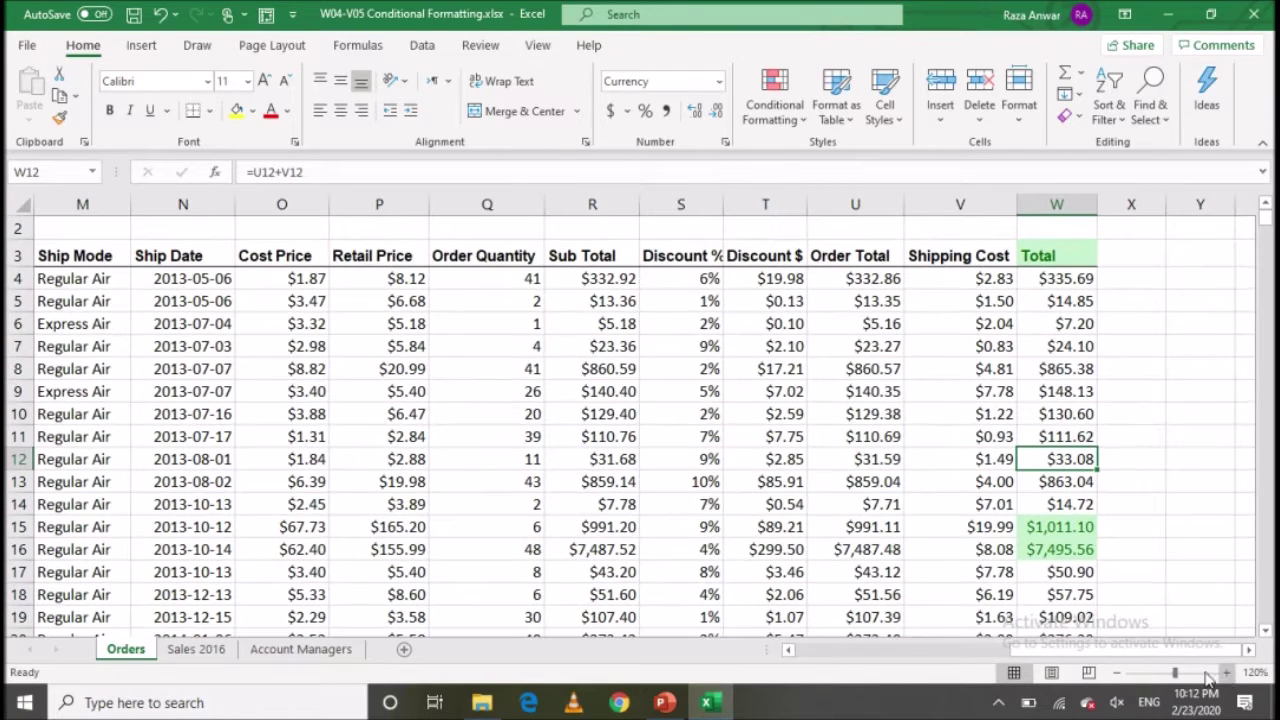
left_click(1066, 526)
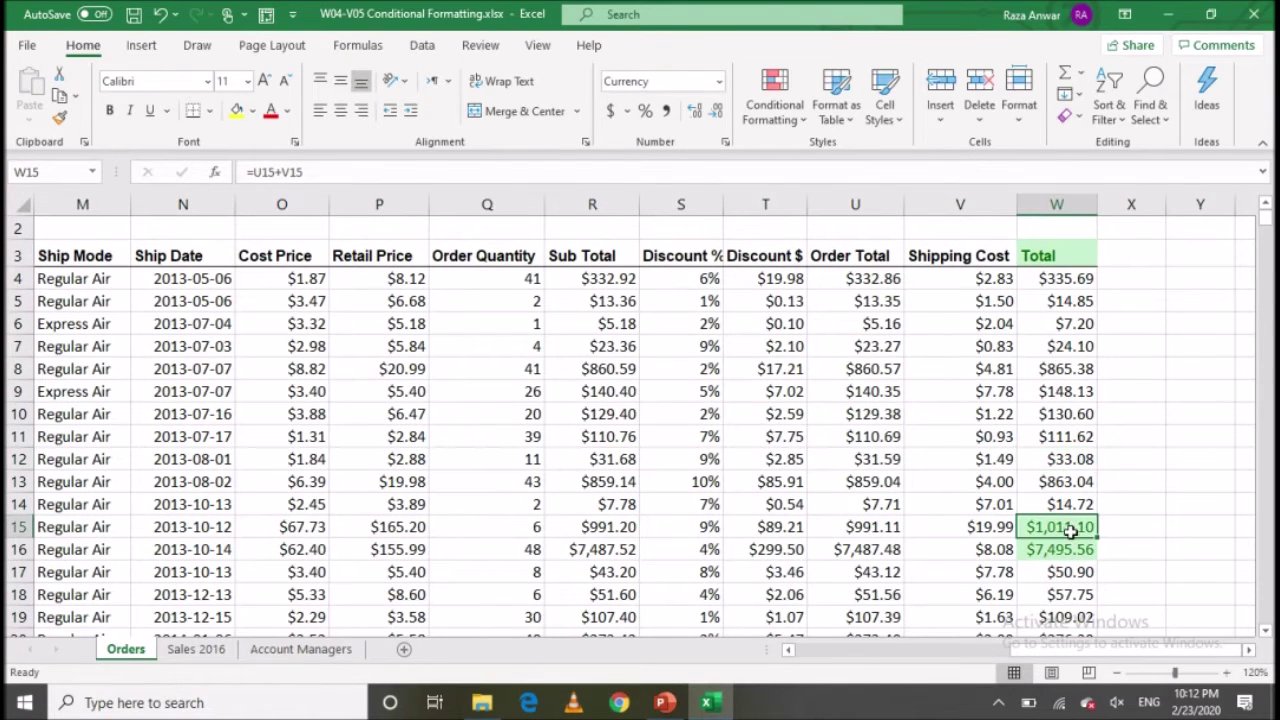
left_click(1070, 500)
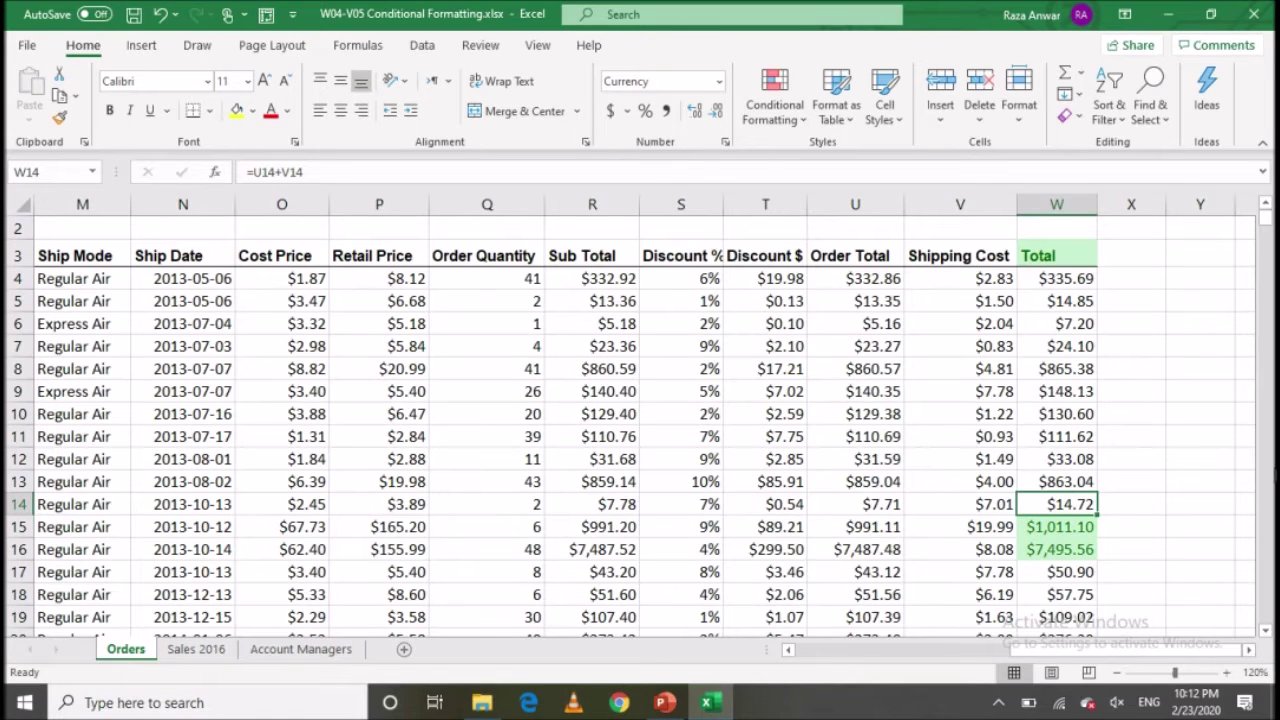
type("900")
key("Return")
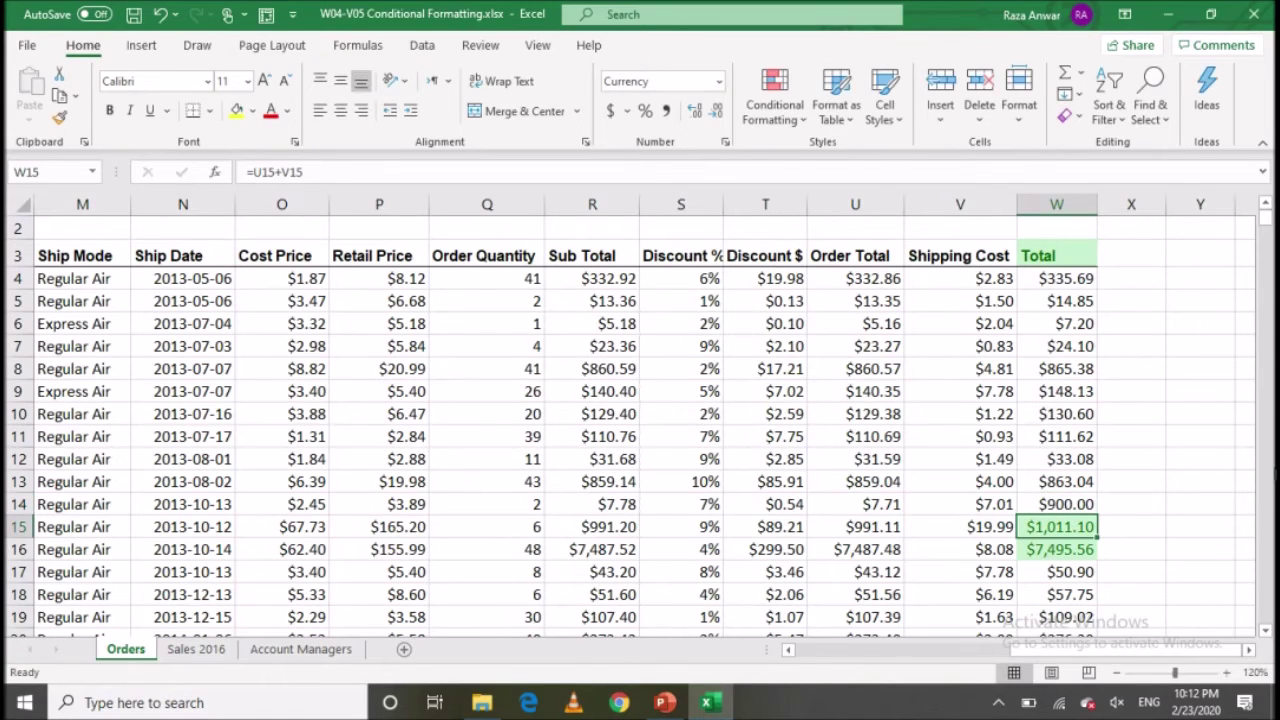
left_click(1047, 504)
type("901")
key("Return")
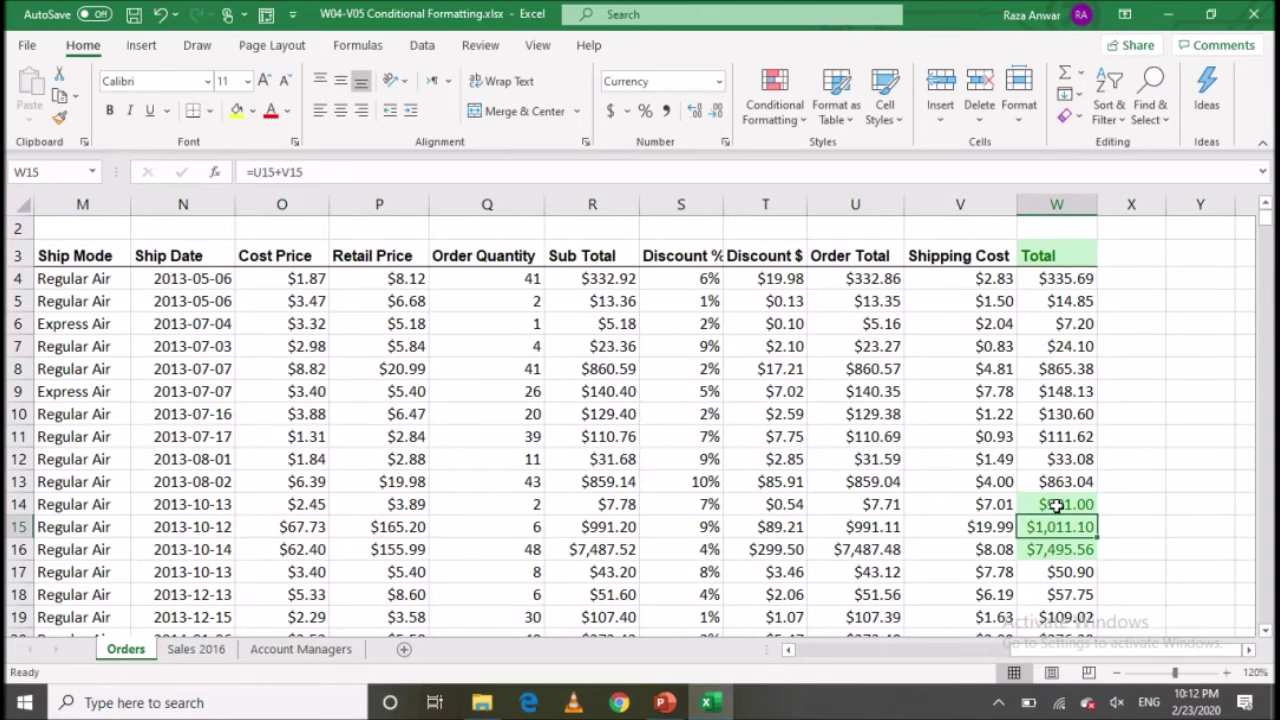
- Undo the W14 test entries and the green greater-than rule
left_click(1048, 505)
key("ctrl+z")
key("ctrl+z")
key("ctrl+z")
scroll(1024, 509, "down", 1)
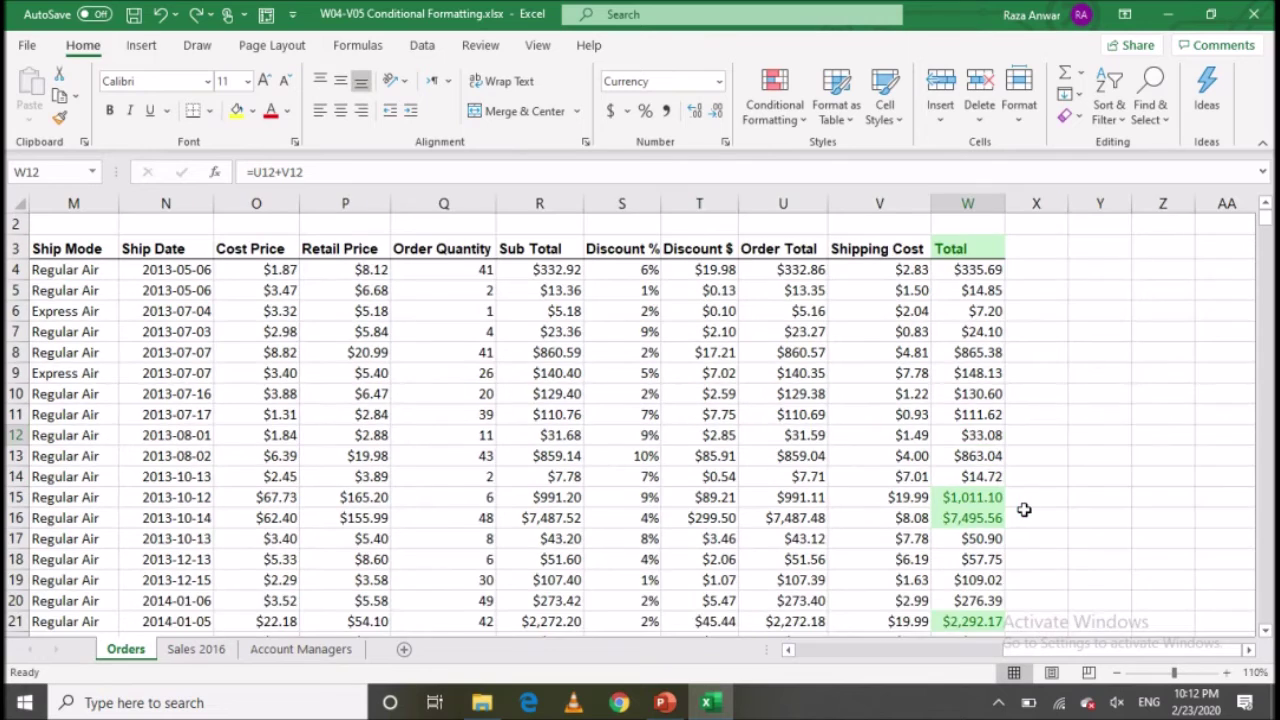
scroll(1024, 509, "down", 1)
key("ctrl+z")
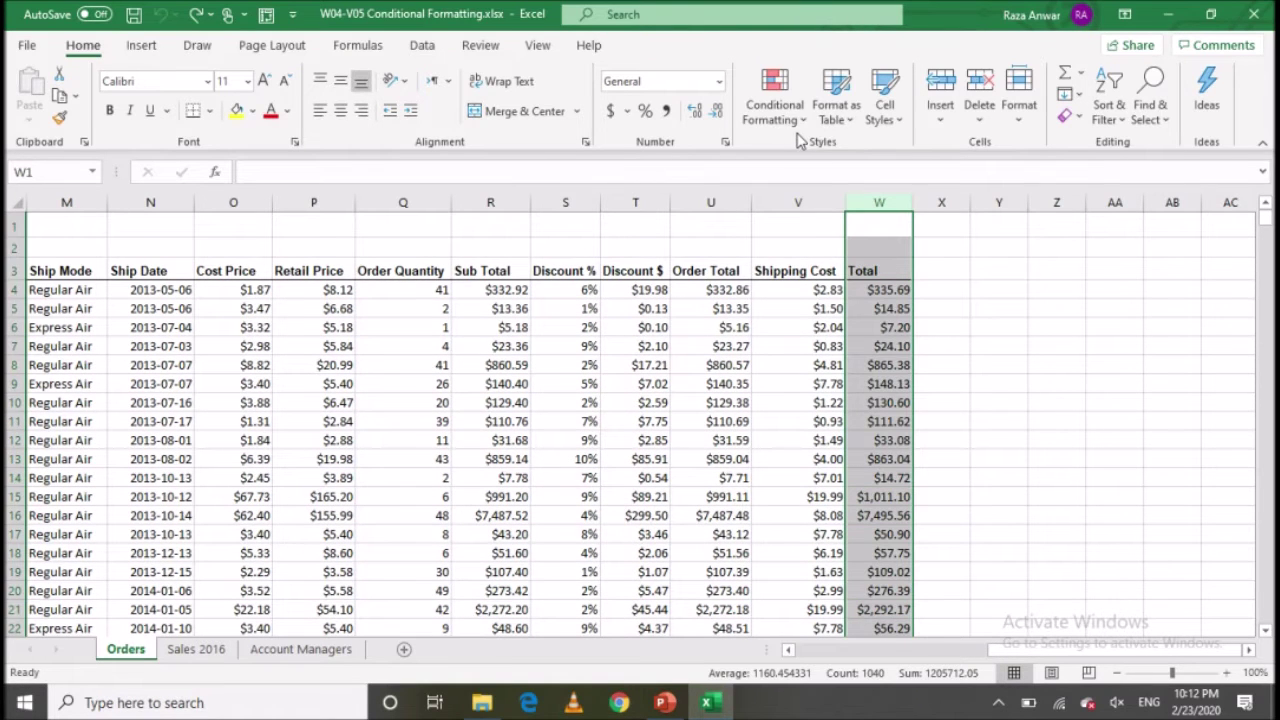
- Apply a Top 10 Items rule with Light Red Fill with Dark Red Text to Total
left_click(787, 134)
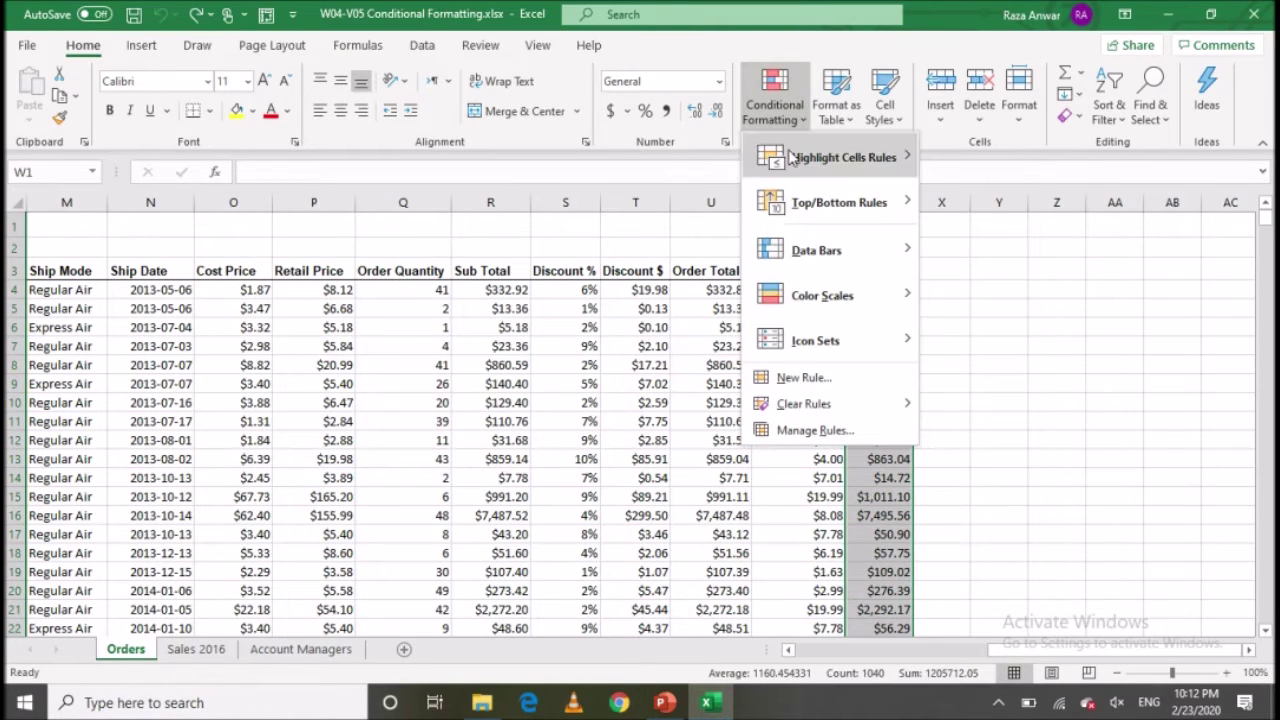
mouse_move(838, 207)
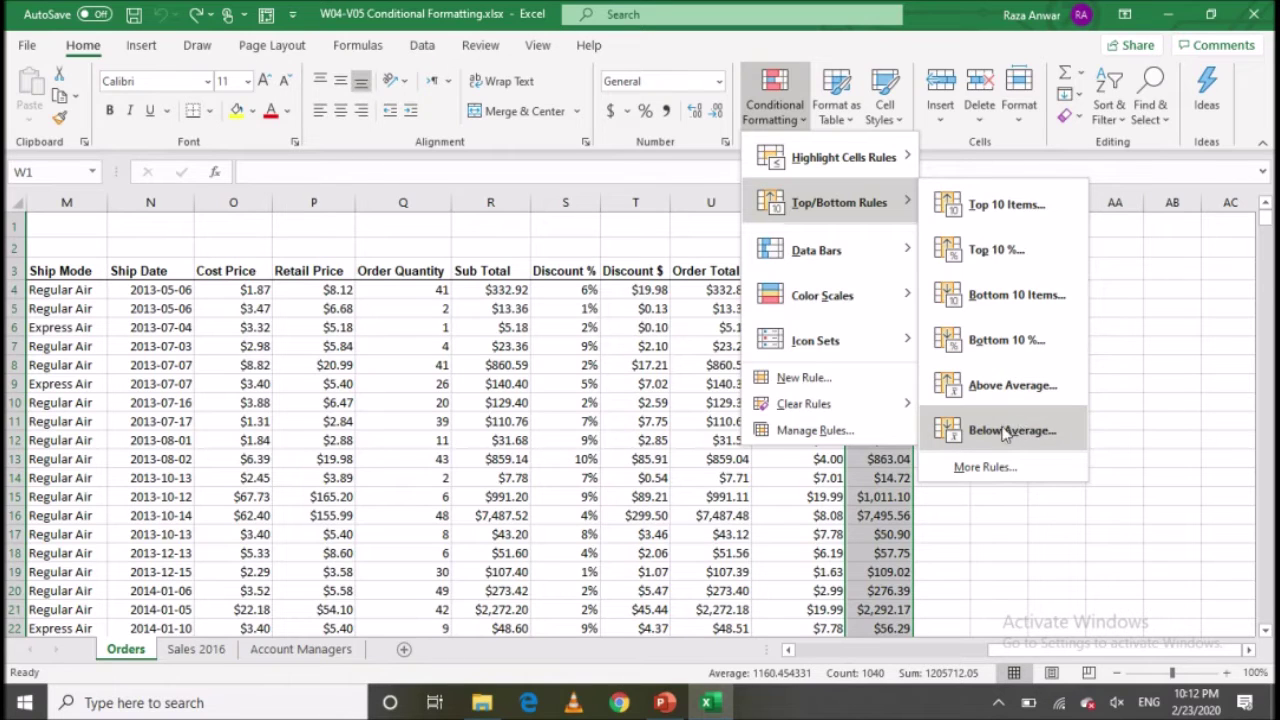
left_click(993, 212)
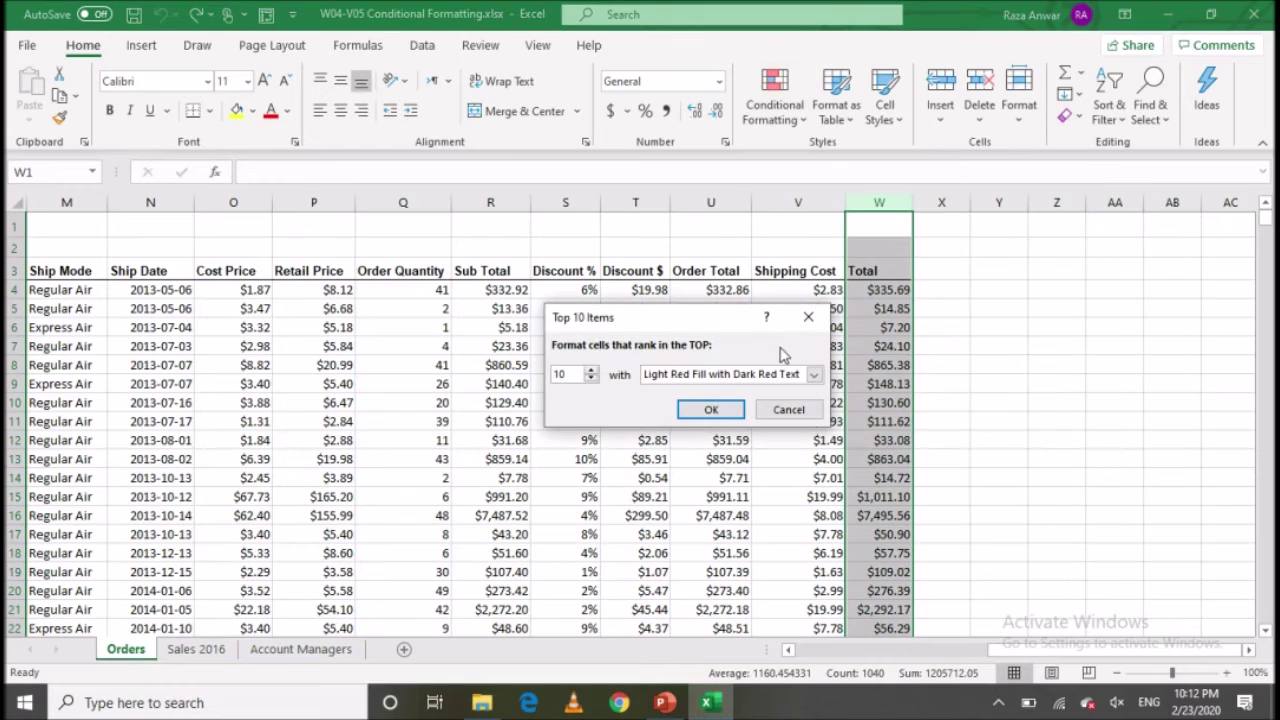
left_click_drag(722, 330, 728, 329)
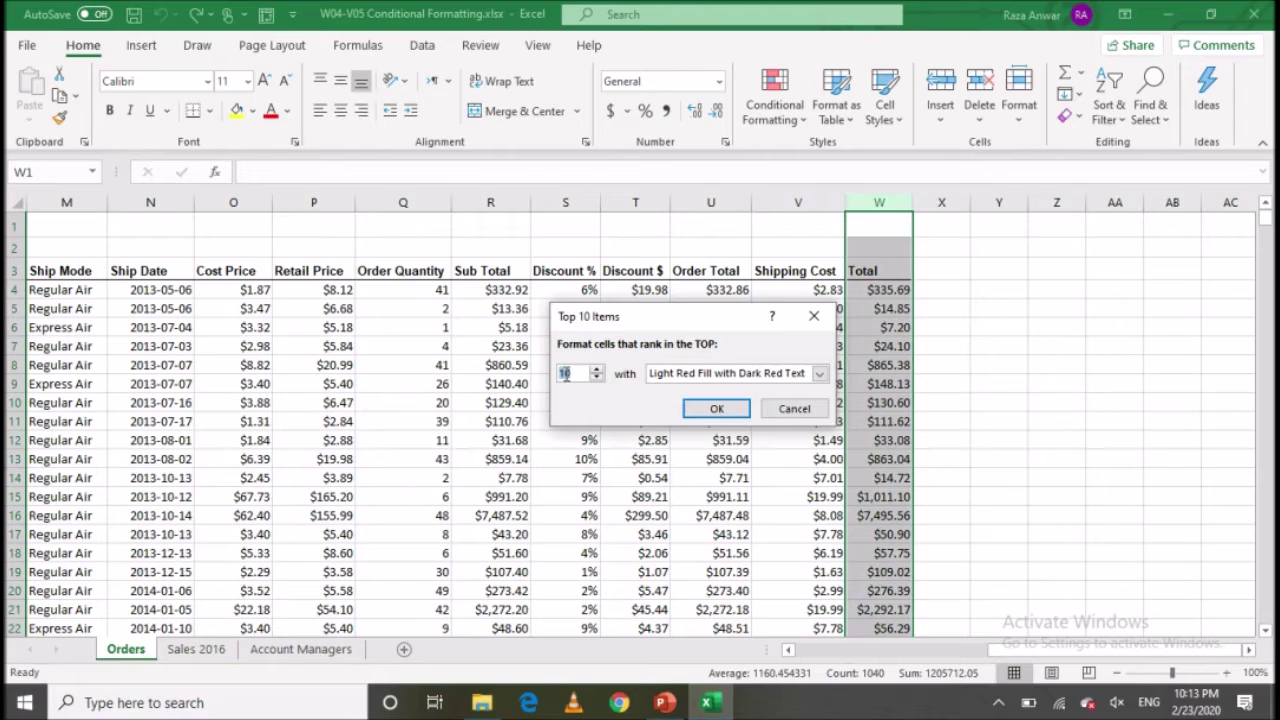
left_click(692, 414)
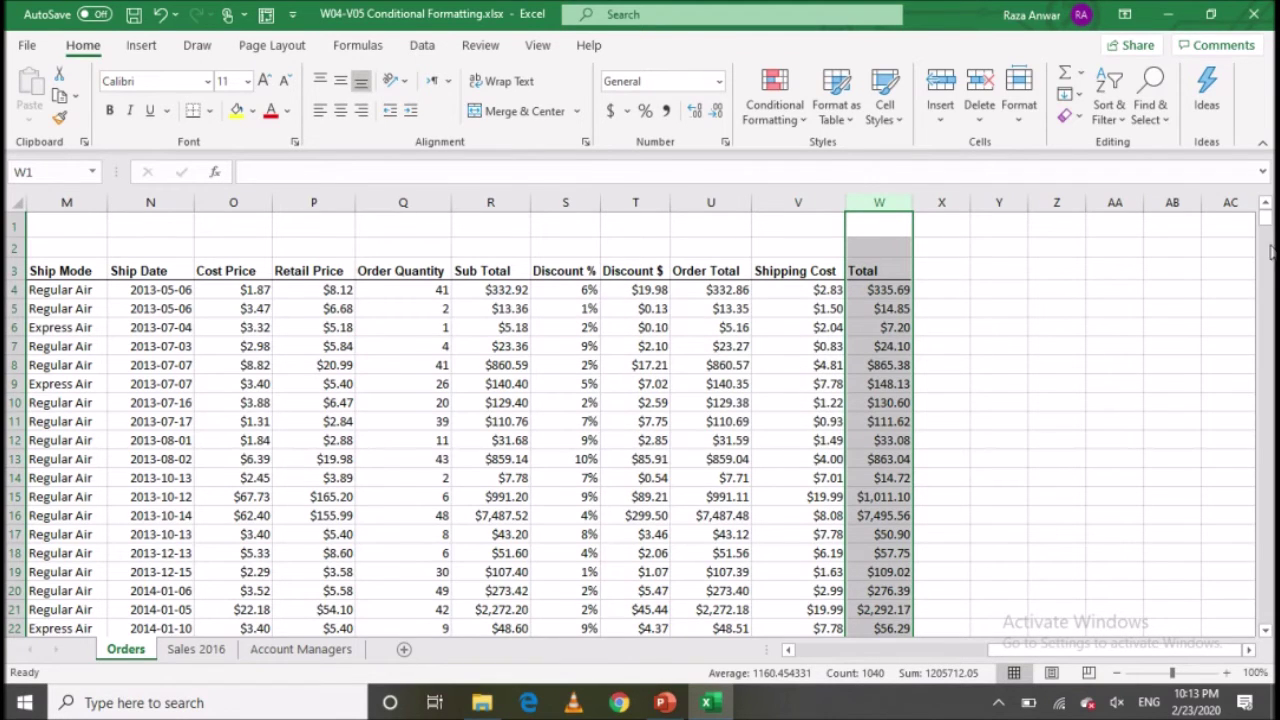
- Review the highlighted $28,823.93 in W24 at 110% zoom, then undo the Top 10 rule
left_click_drag(1265, 220, 1266, 222)
left_click(868, 391)
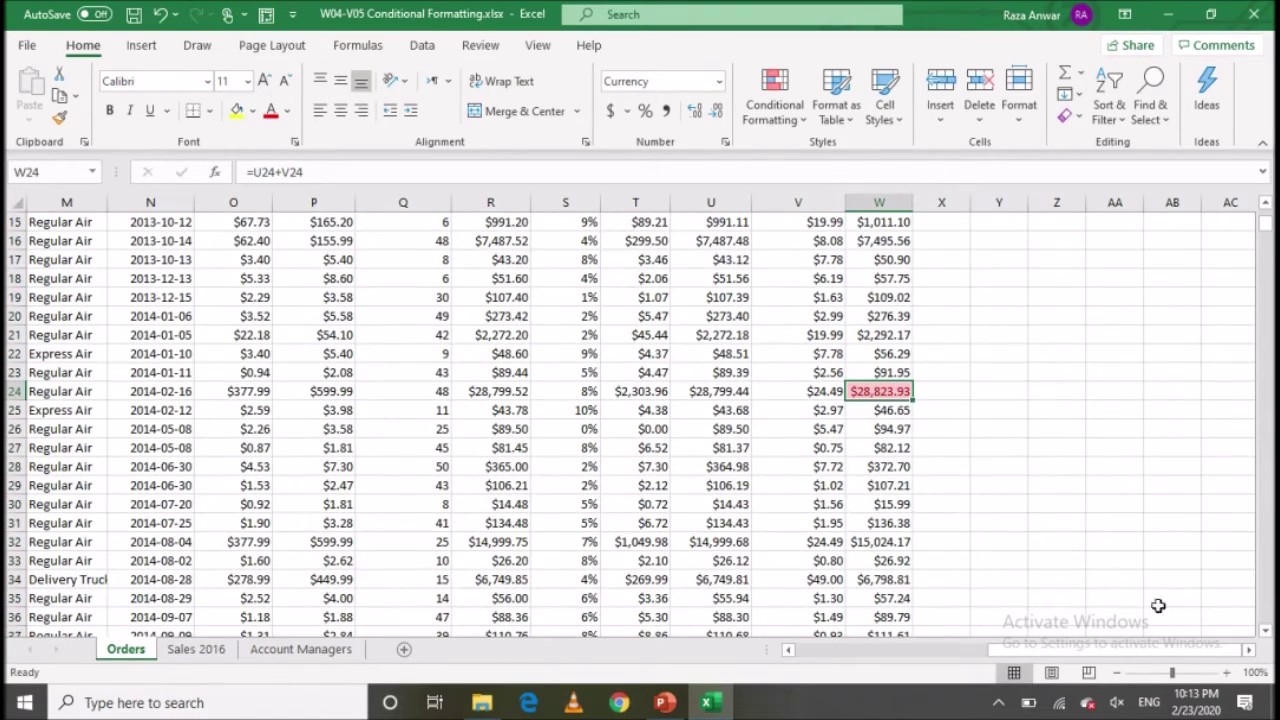
left_click(1226, 672)
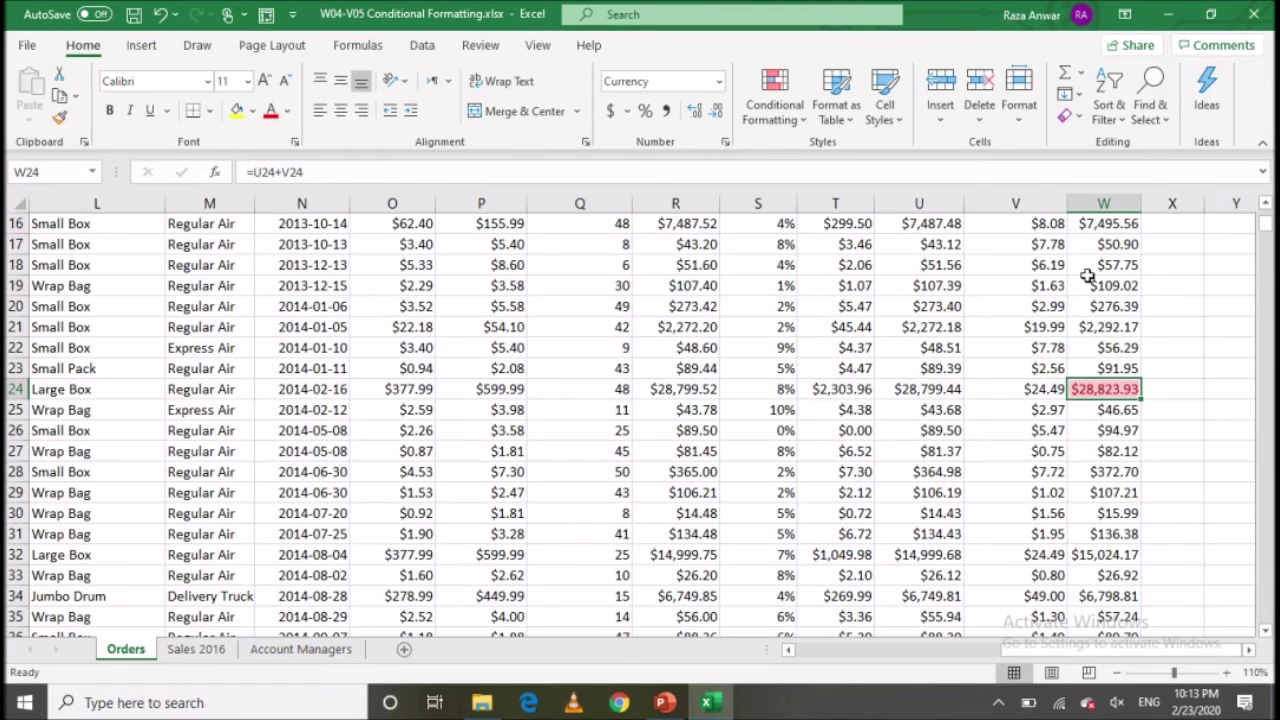
scroll(1088, 276, "down", 1)
key("ctrl+Up")
key("ctrl+Up")
key("ctrl+space")
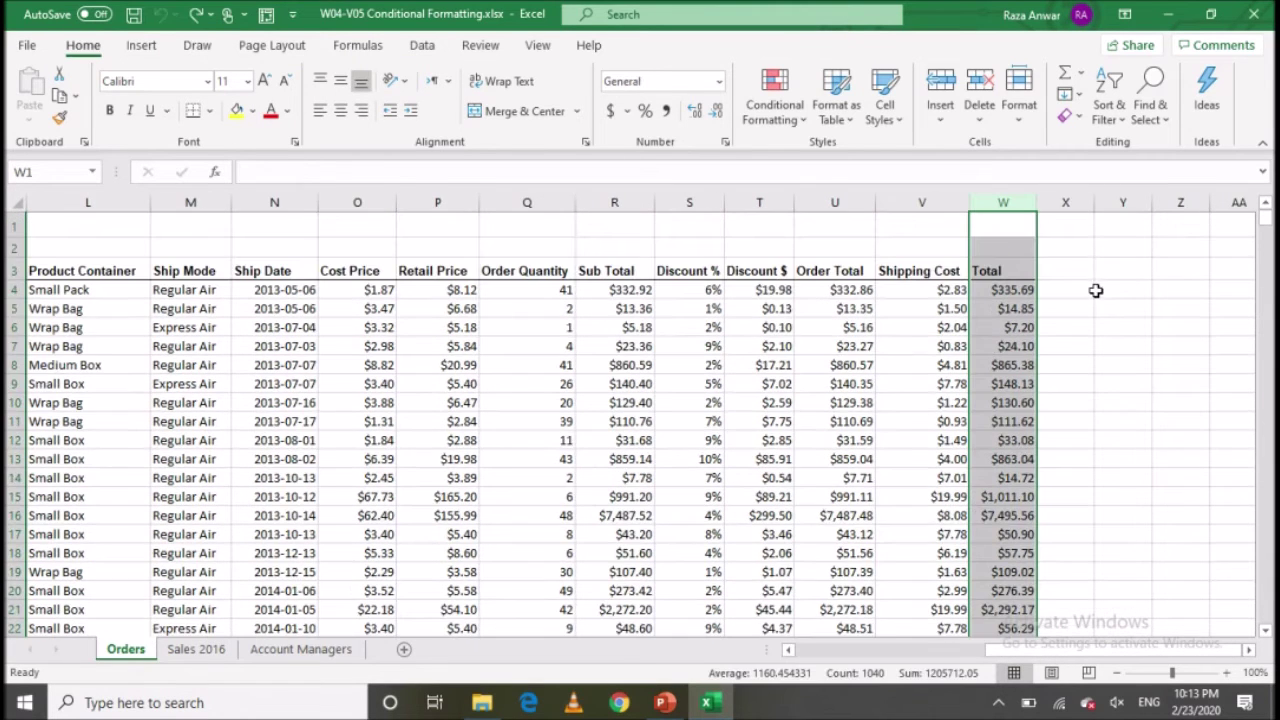
- Apply green Solid Fill data bars to the Total column
left_click(775, 105)
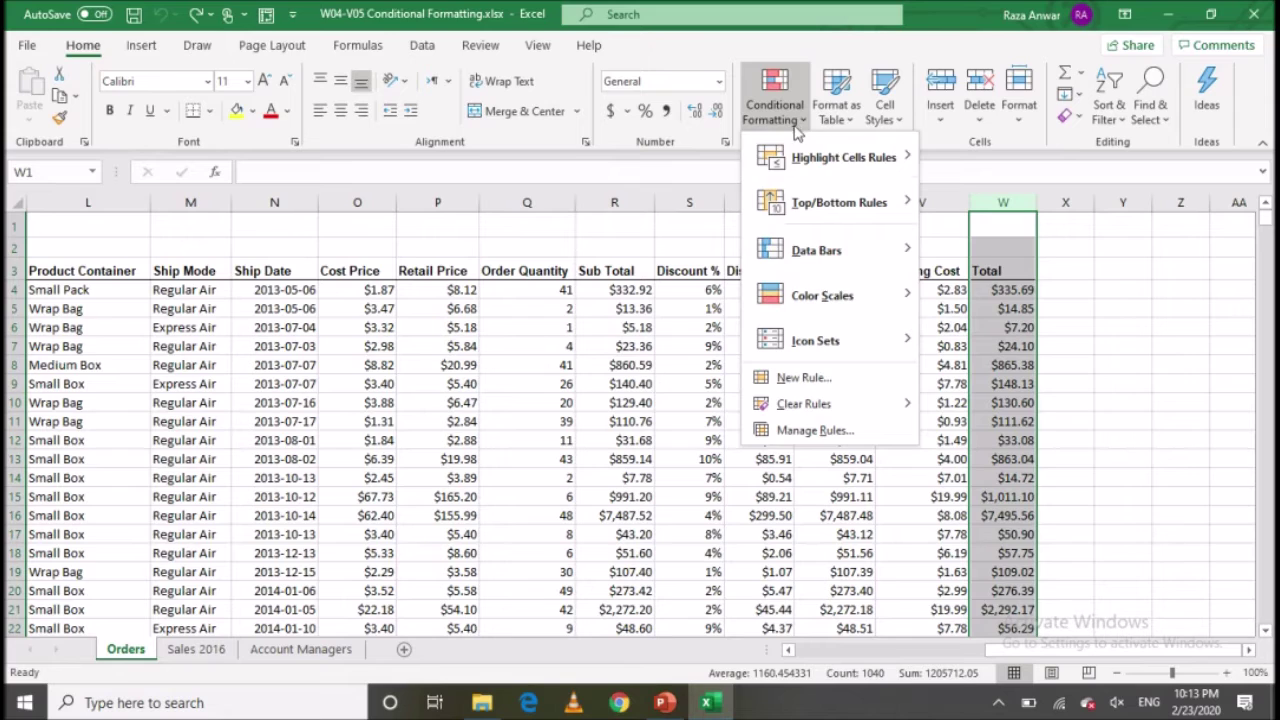
mouse_move(820, 249)
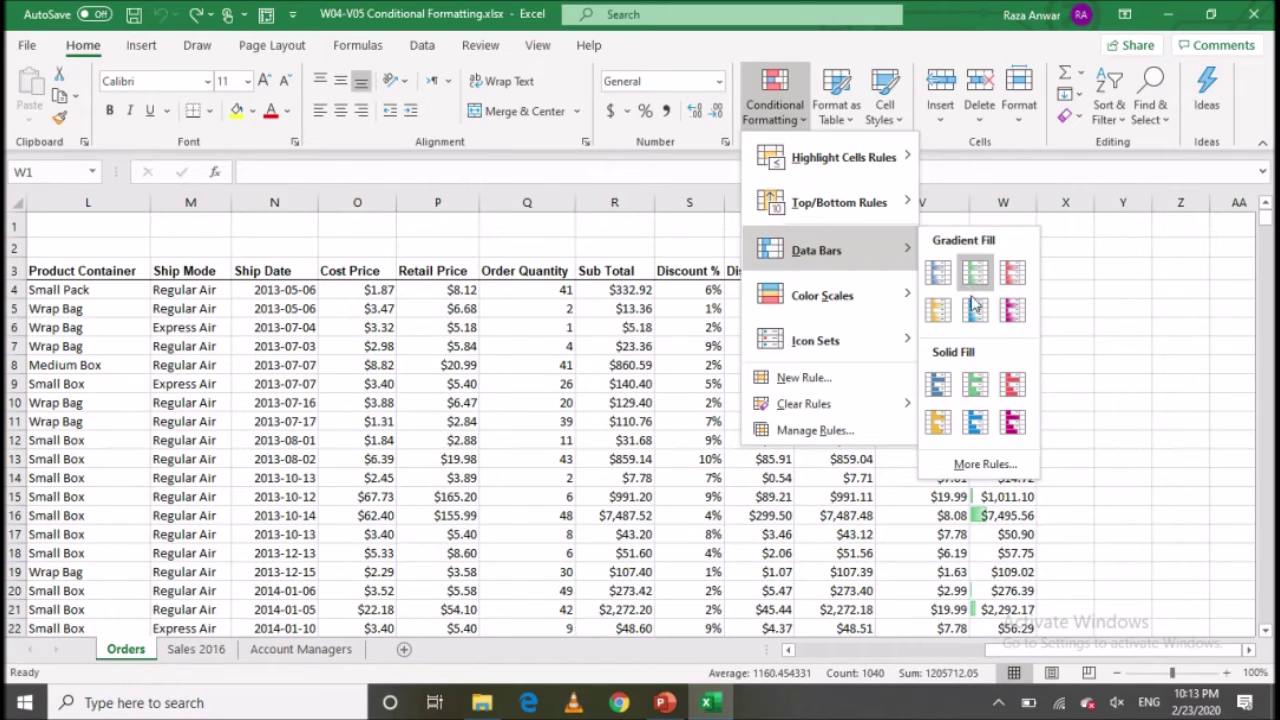
left_click(974, 387)
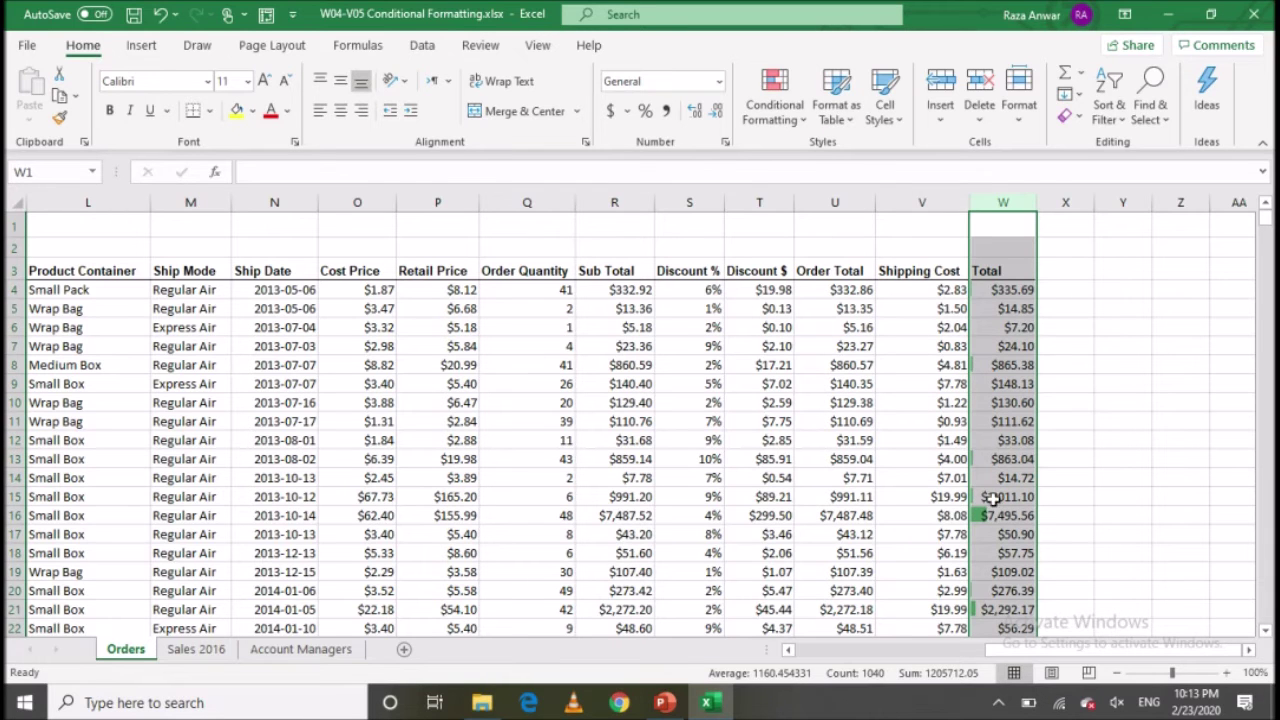
left_click(991, 513)
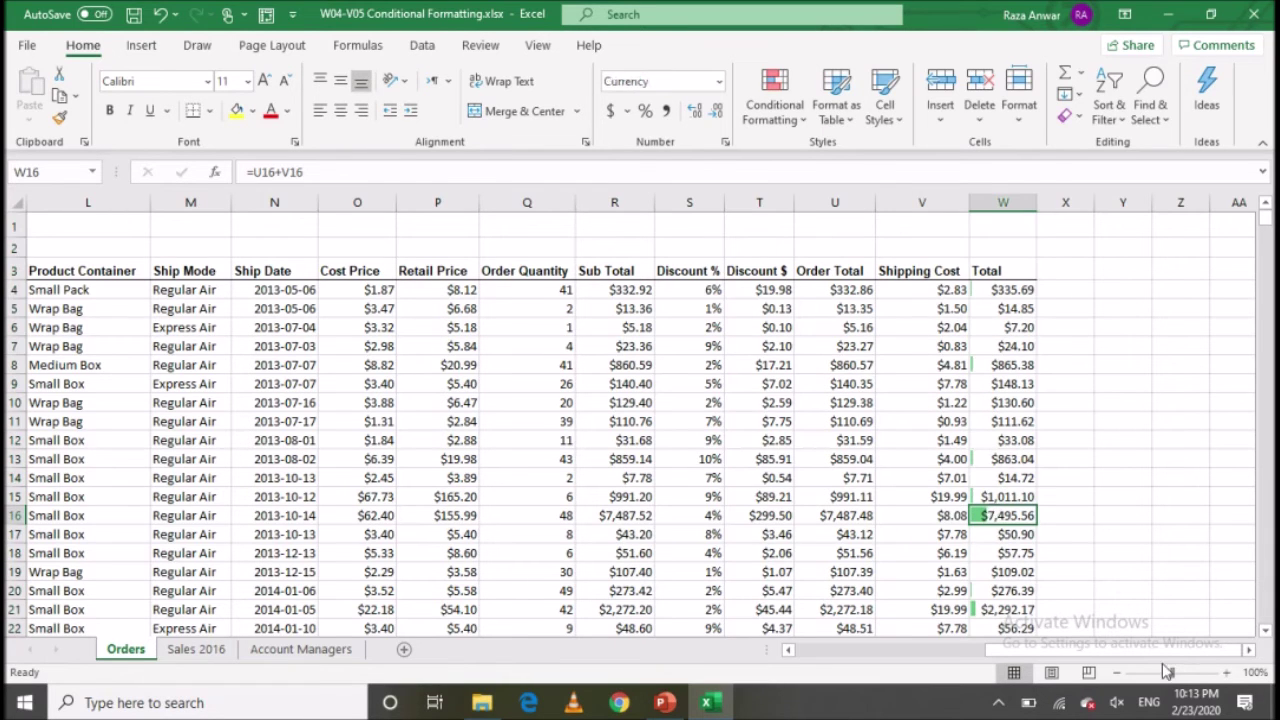
- Zoom in to inspect the bar on W16's $7,495.56, then undo the data bars
left_click(1223, 674)
left_click(1223, 674)
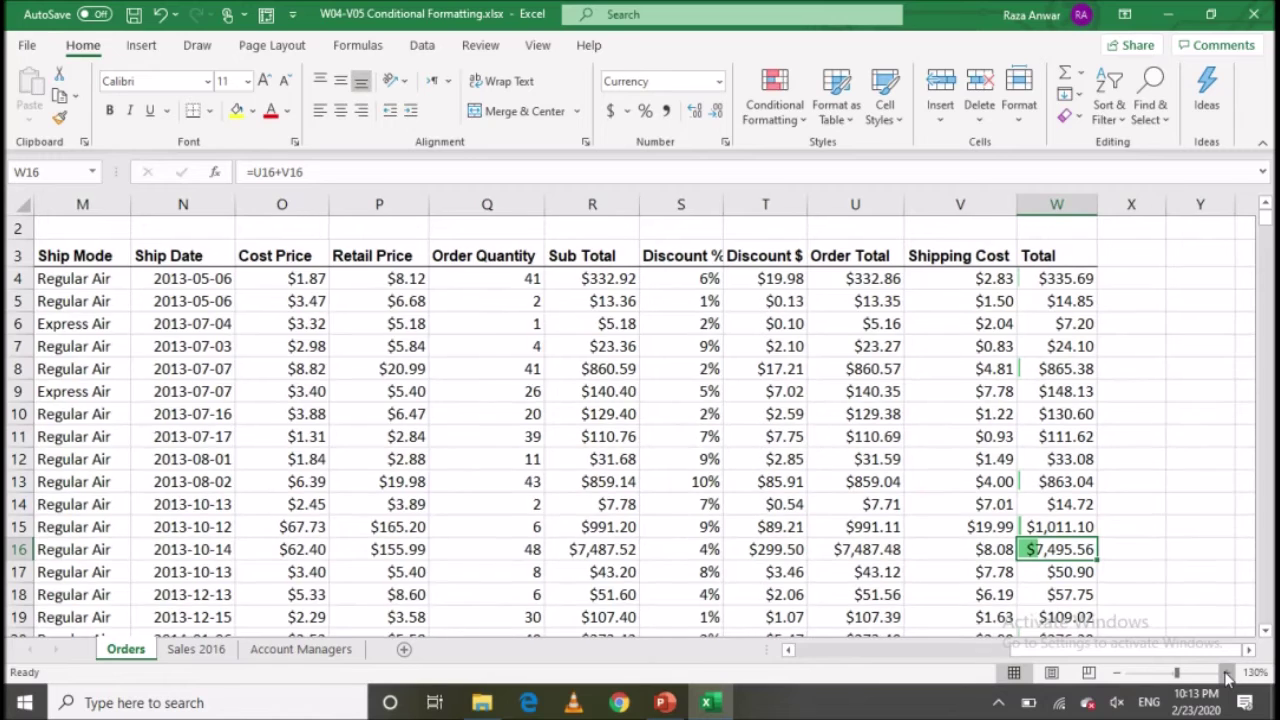
left_click(1223, 674)
left_click(1227, 675)
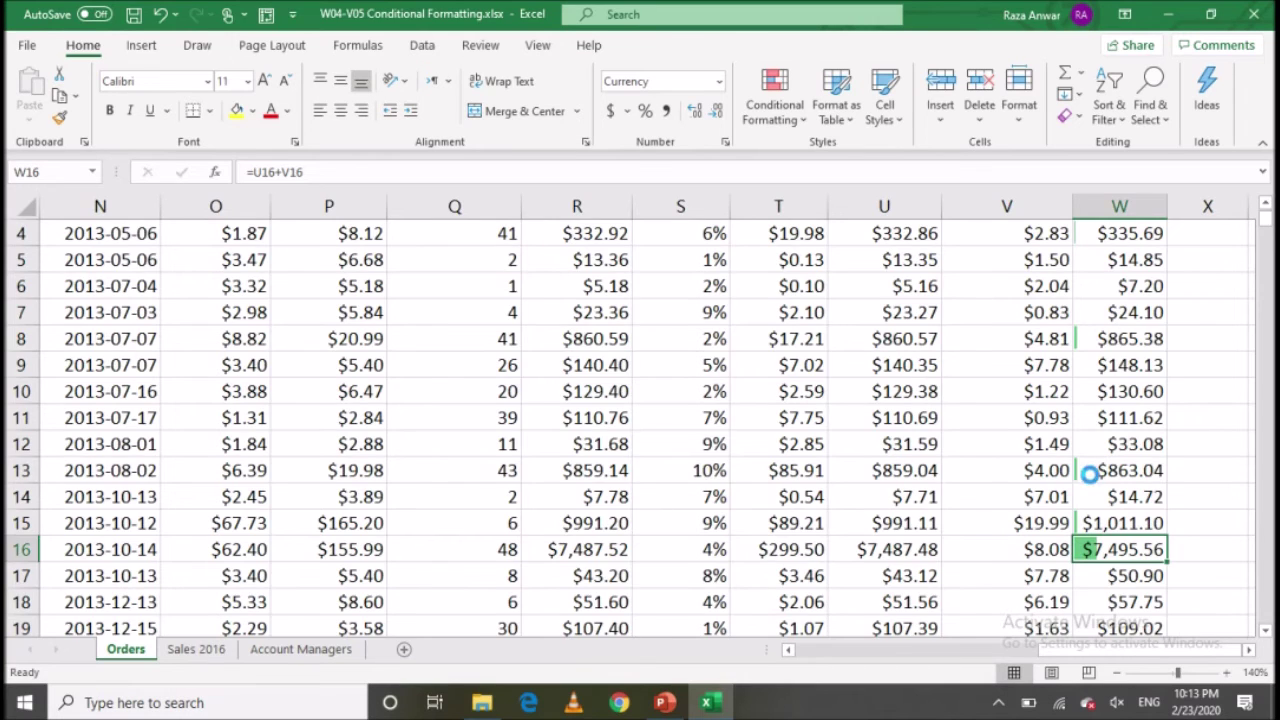
scroll(1090, 475, "down", 1)
scroll(1090, 475, "down", 1)
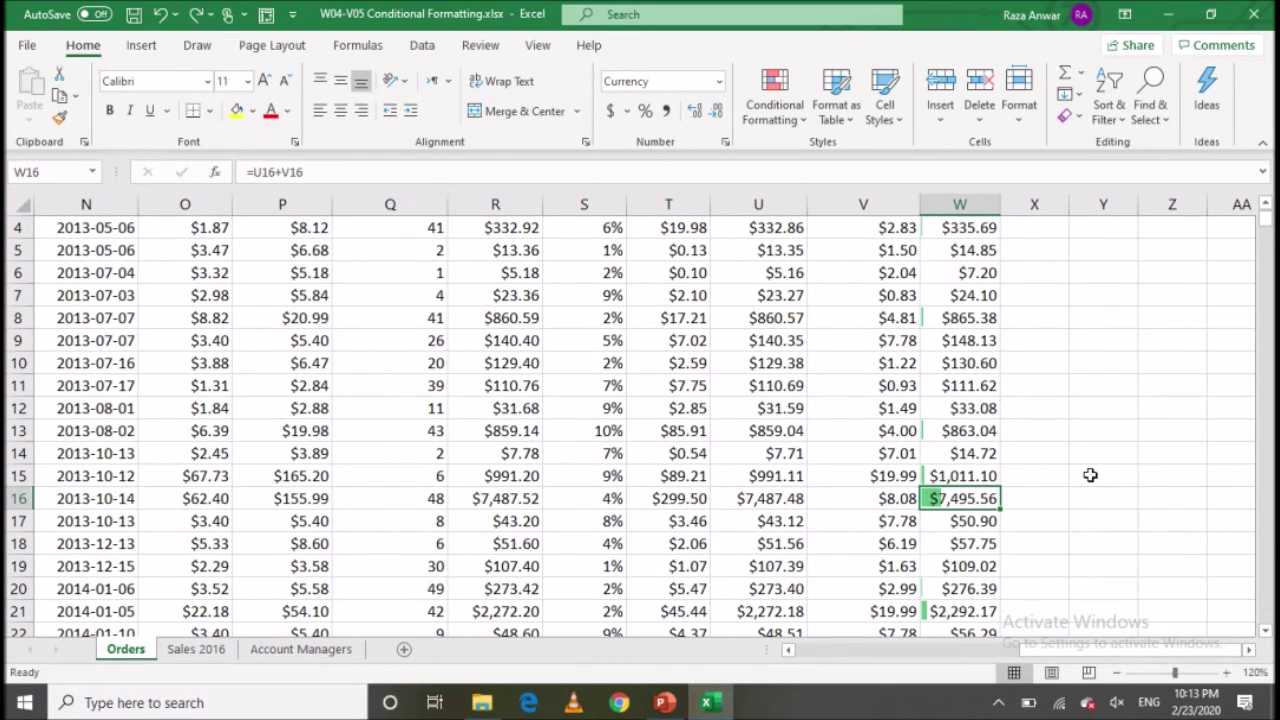
scroll(1090, 475, "down", 1)
scroll(1090, 475, "down", 1)
key("ctrl+space")
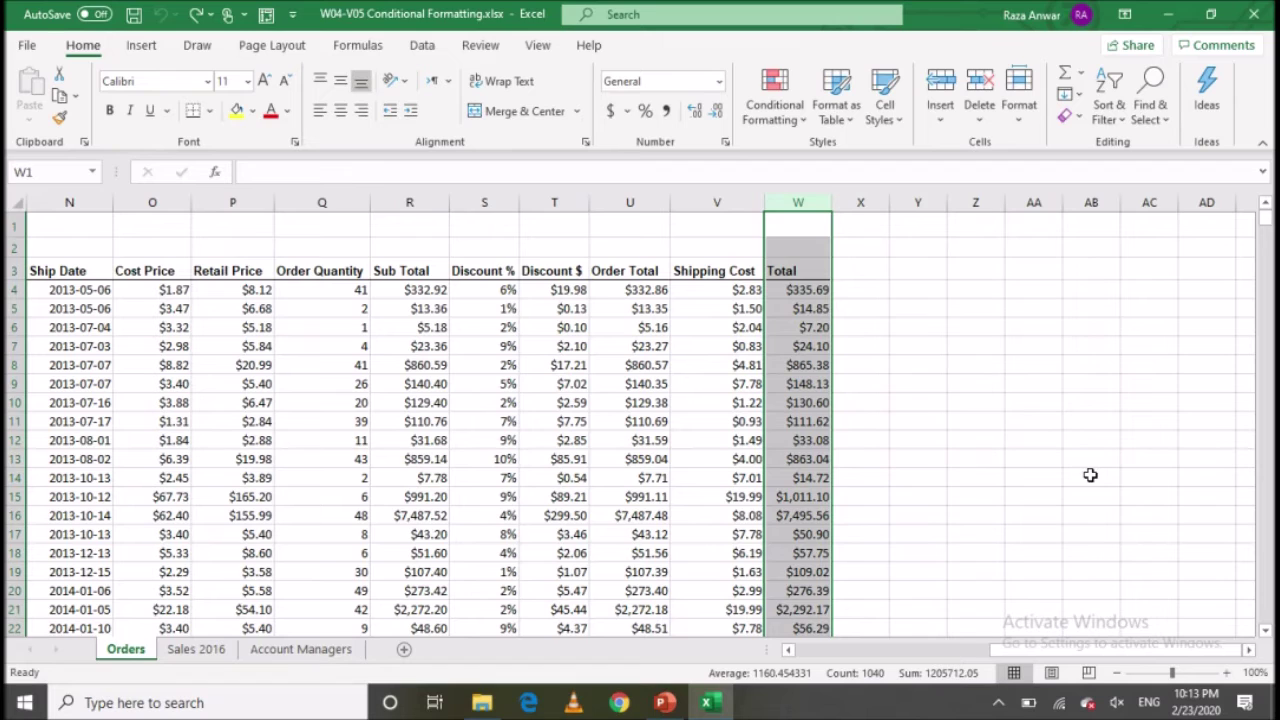
- Apply the Green-Yellow-Red color scale to Total and review $7.20 and $28,823.93
left_click(775, 95)
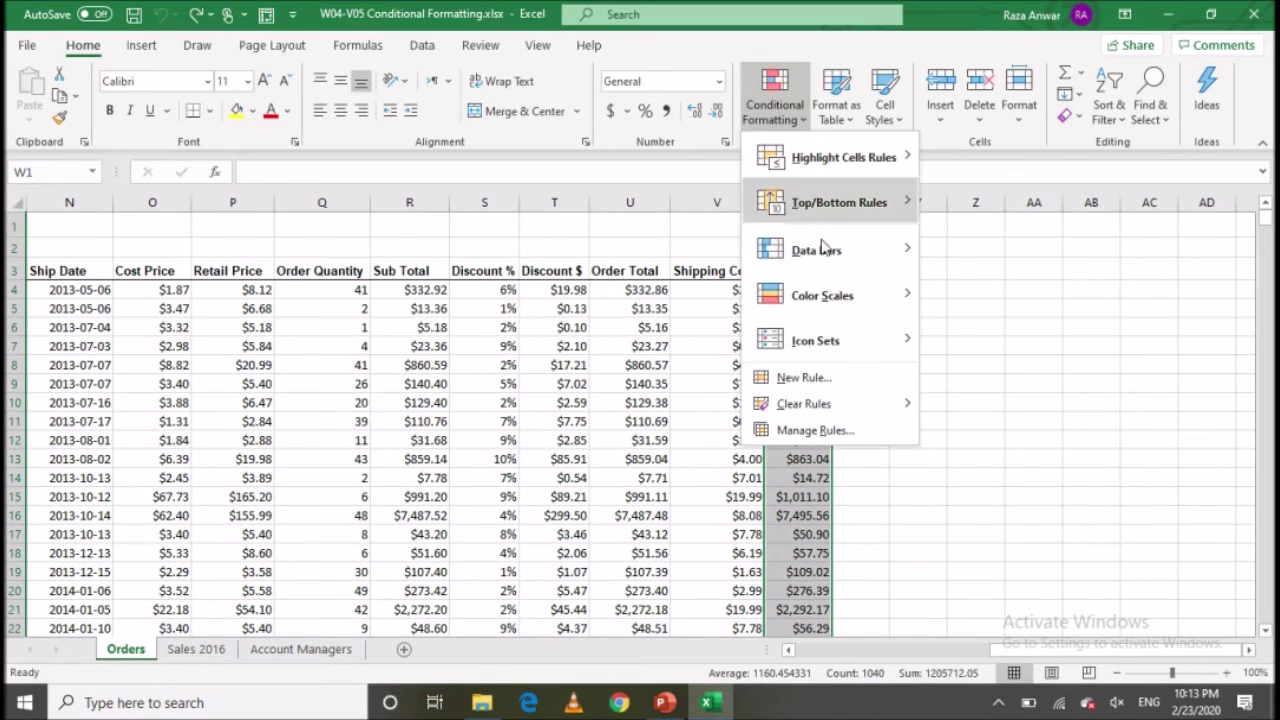
mouse_move(848, 313)
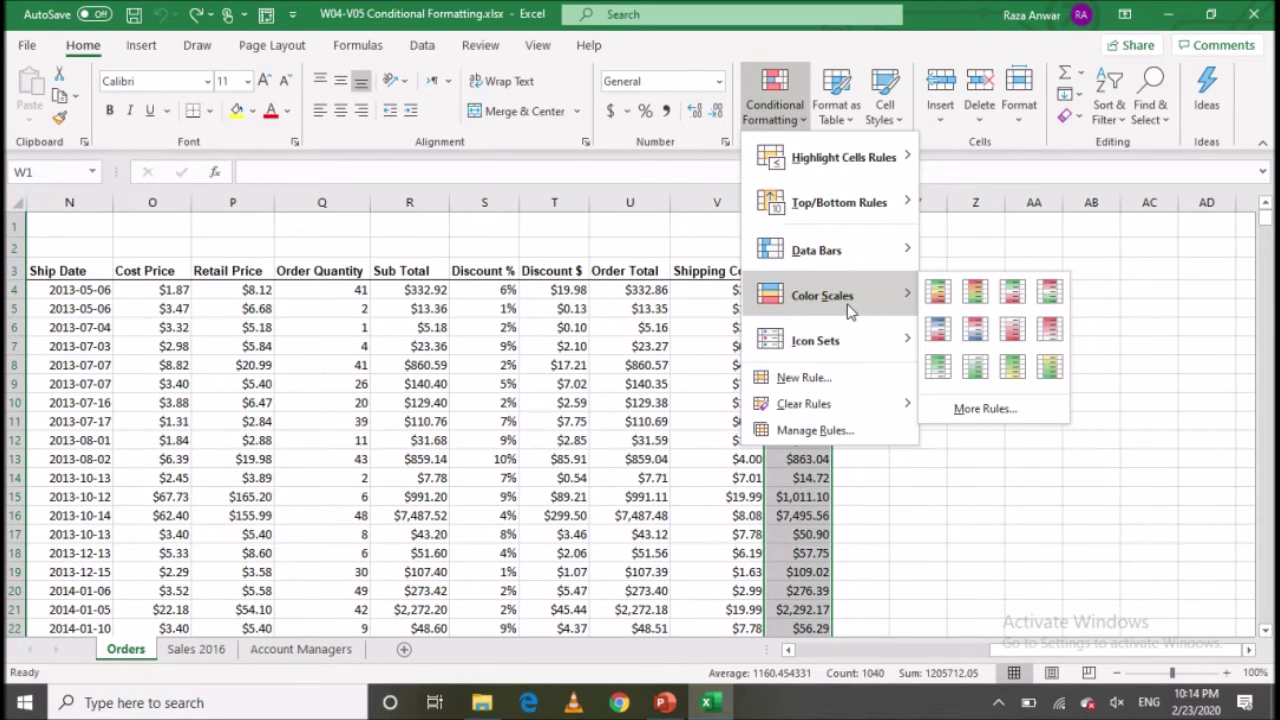
left_click(942, 300)
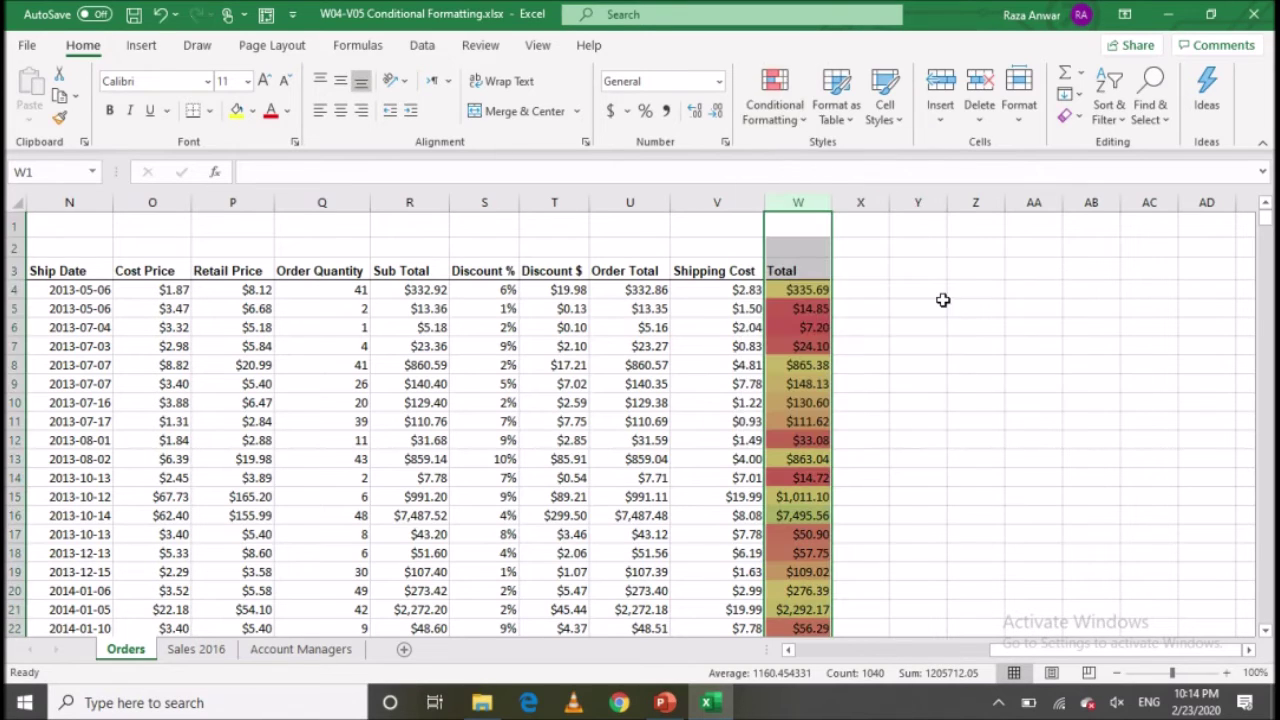
left_click(806, 331)
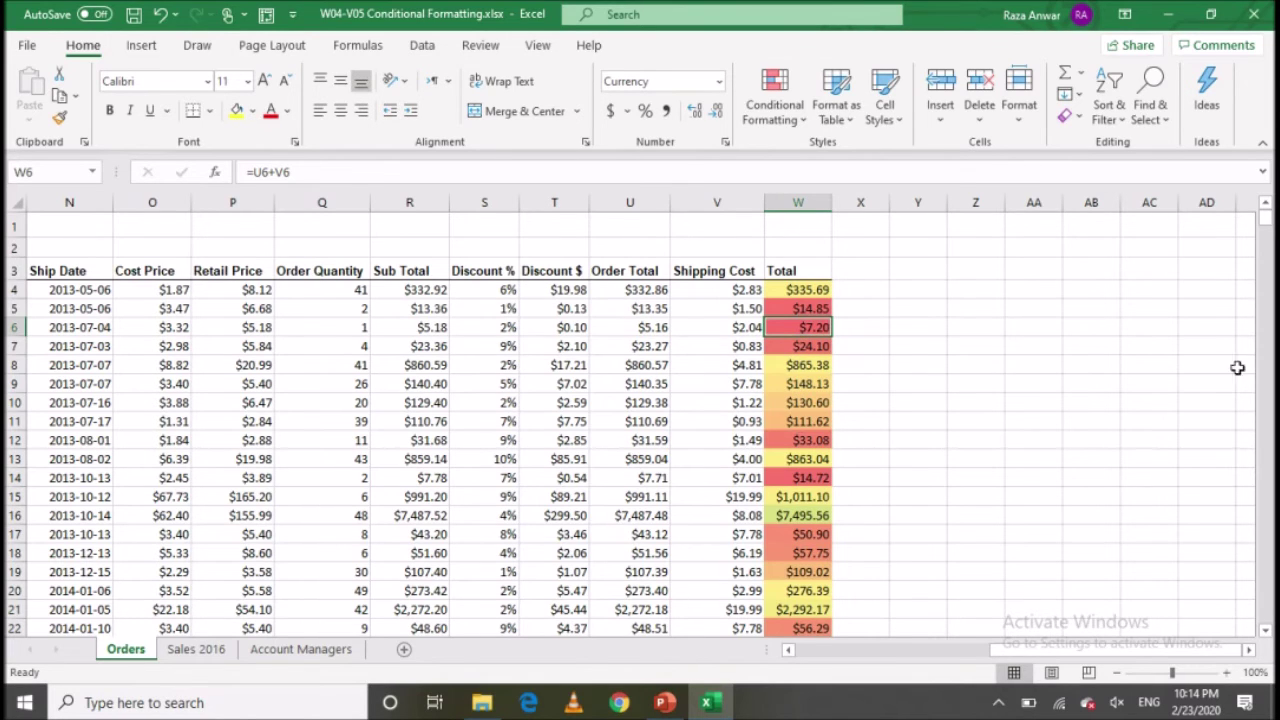
left_click(1267, 322)
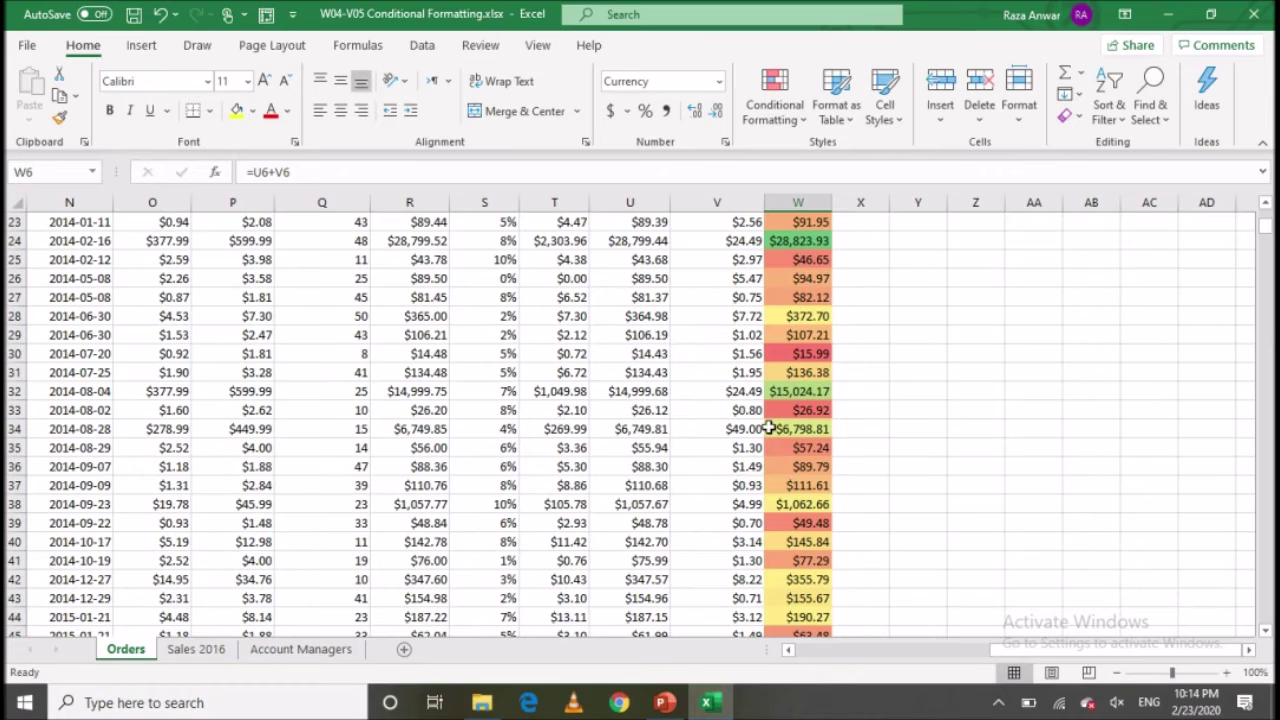
left_click(812, 393)
left_click(806, 248)
left_click_drag(1267, 240, 1267, 214)
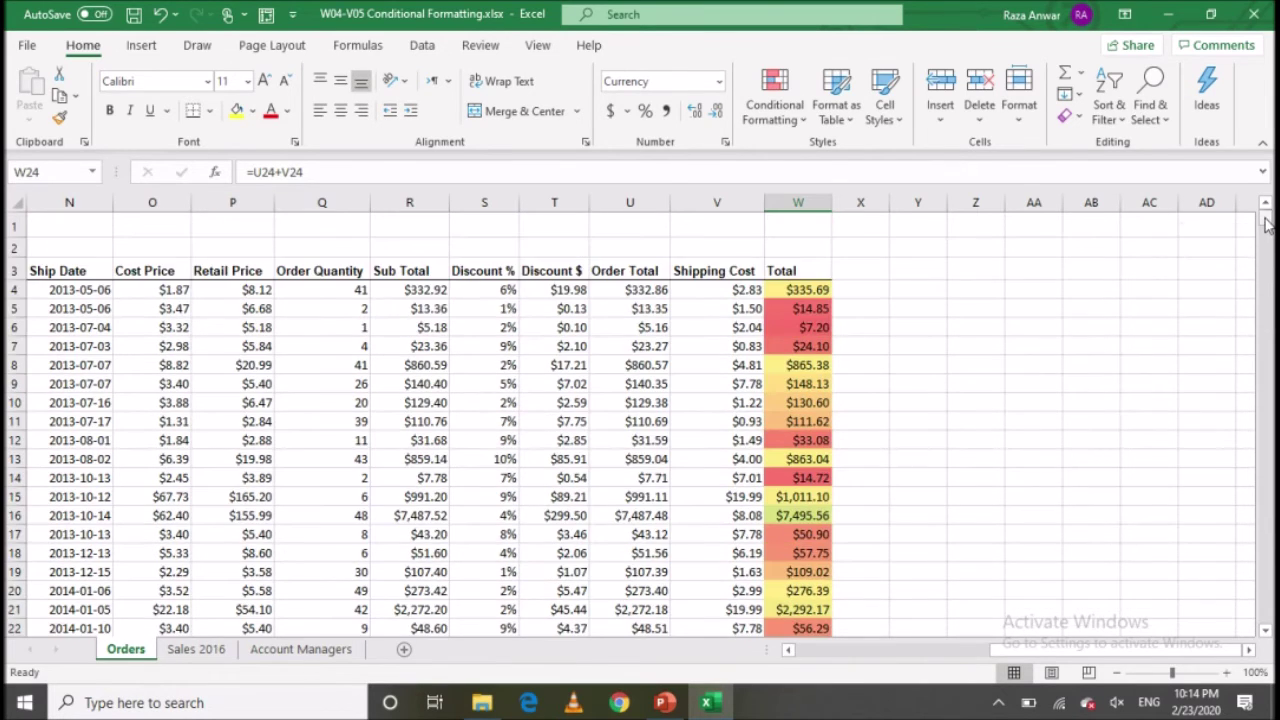
- Select the Total column and remove its colour scale via the Conditional Formatting menu
left_click(707, 202)
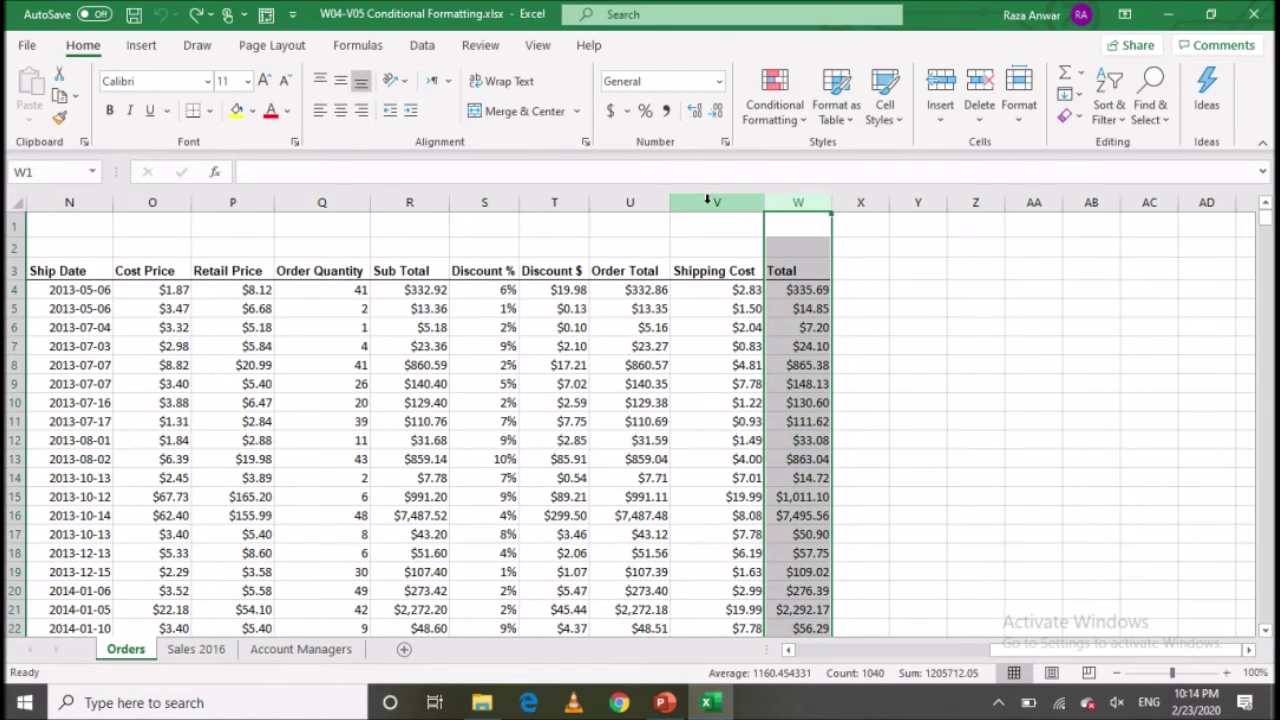
left_click(774, 124)
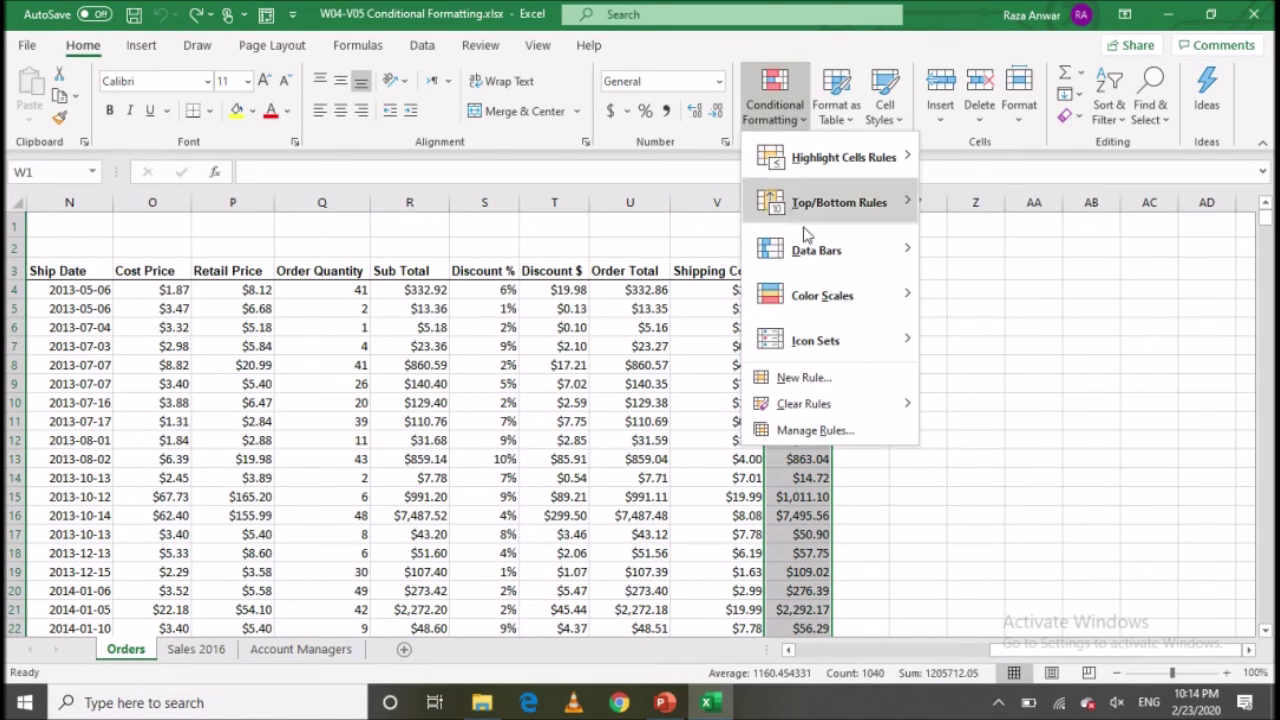
mouse_move(828, 343)
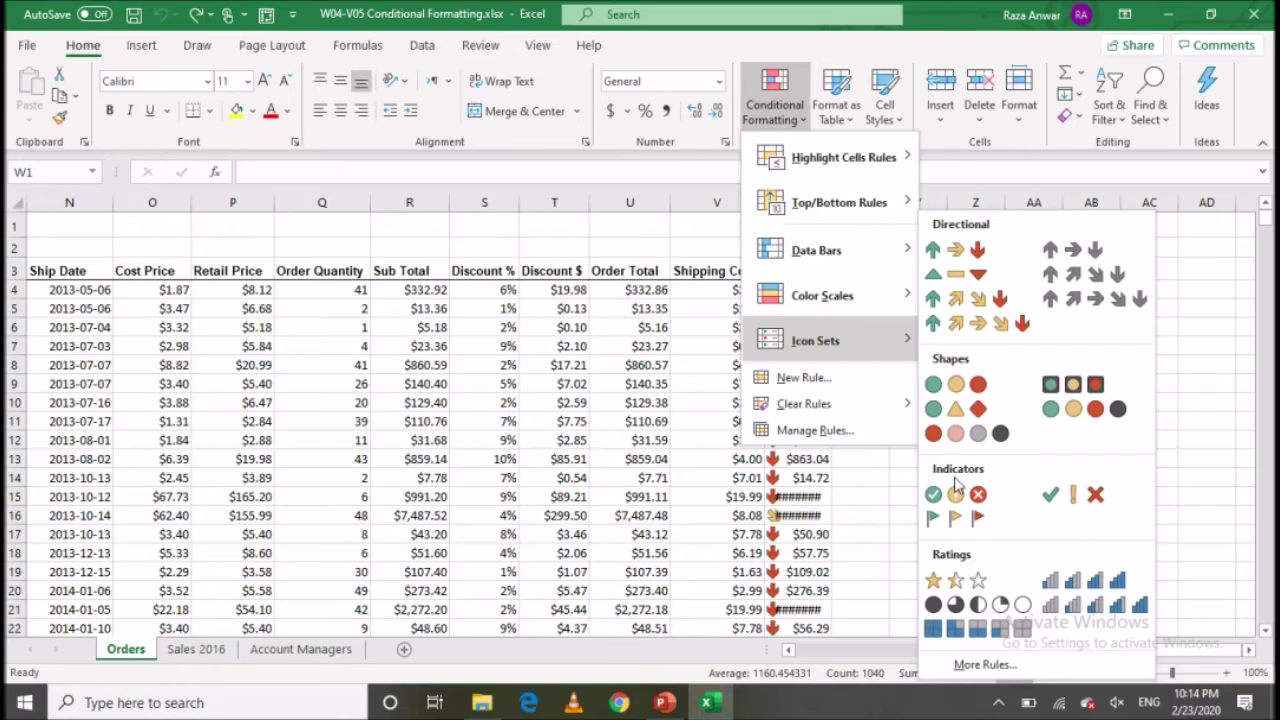
left_click(998, 703)
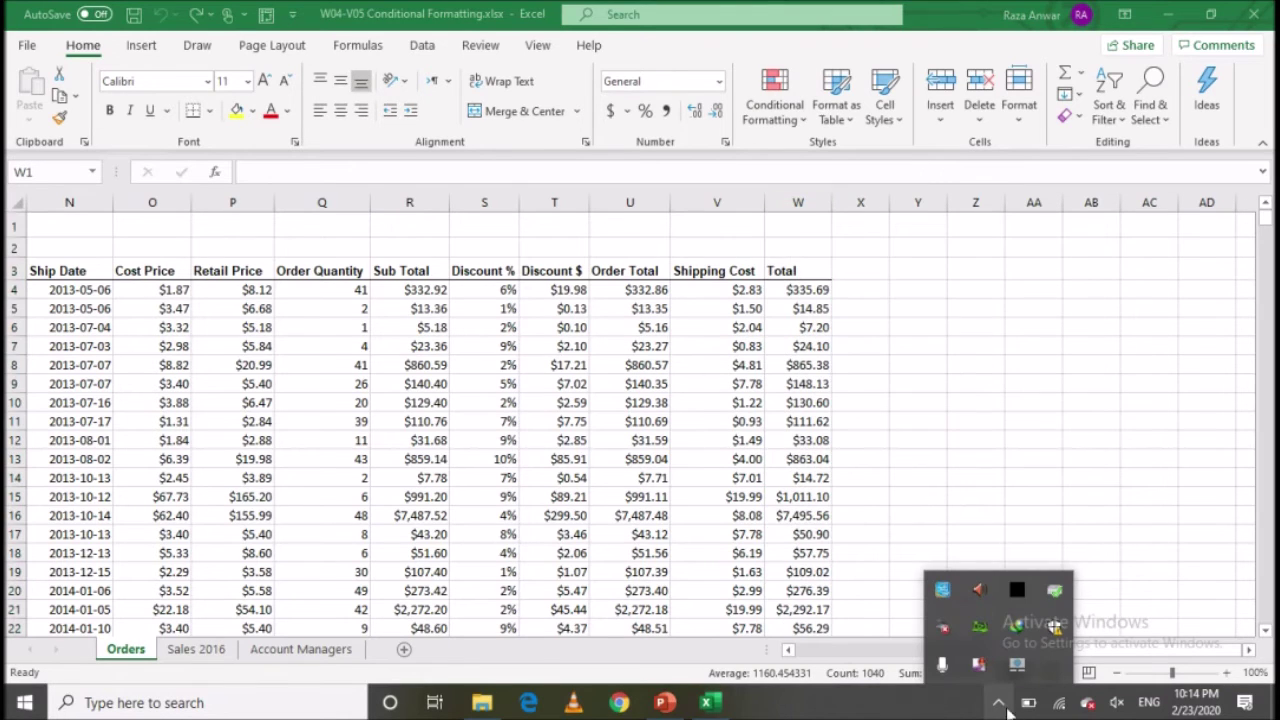
- Show the Icon Sets gallery, previewing 4 Ratings bar icons beside each Total value
right_click(990, 670)
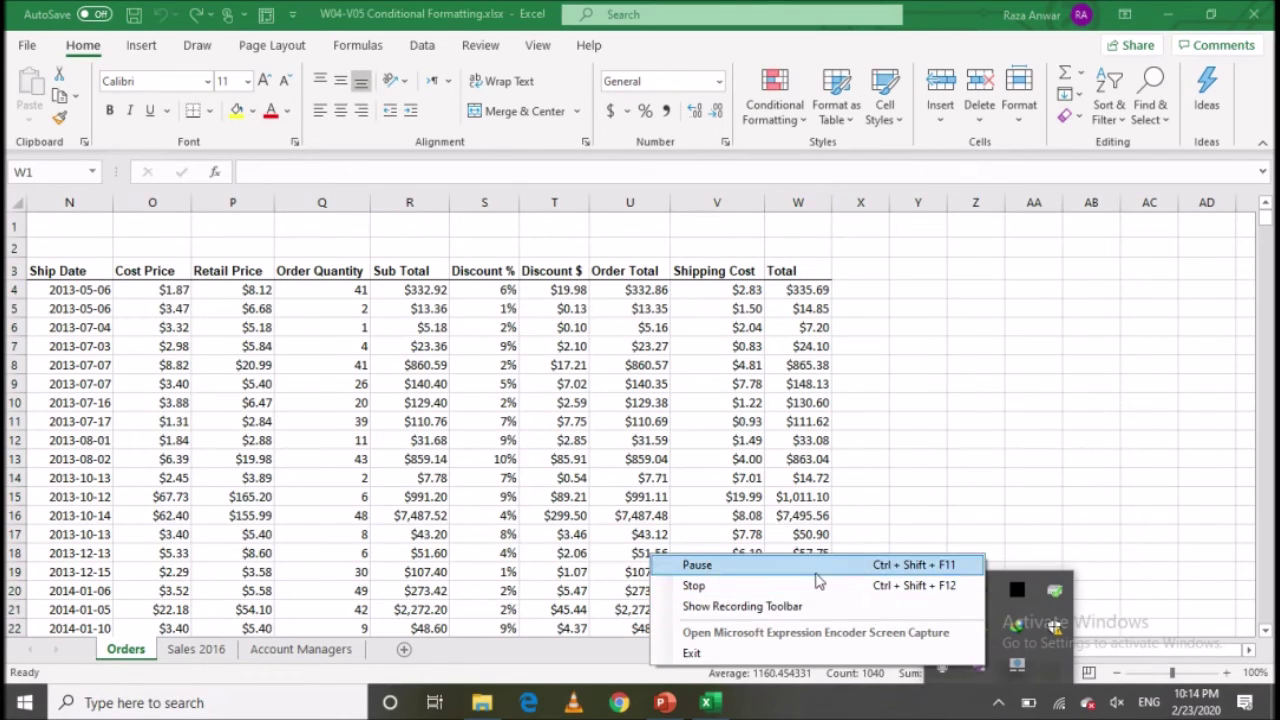
left_click(697, 565)
left_click(770, 112)
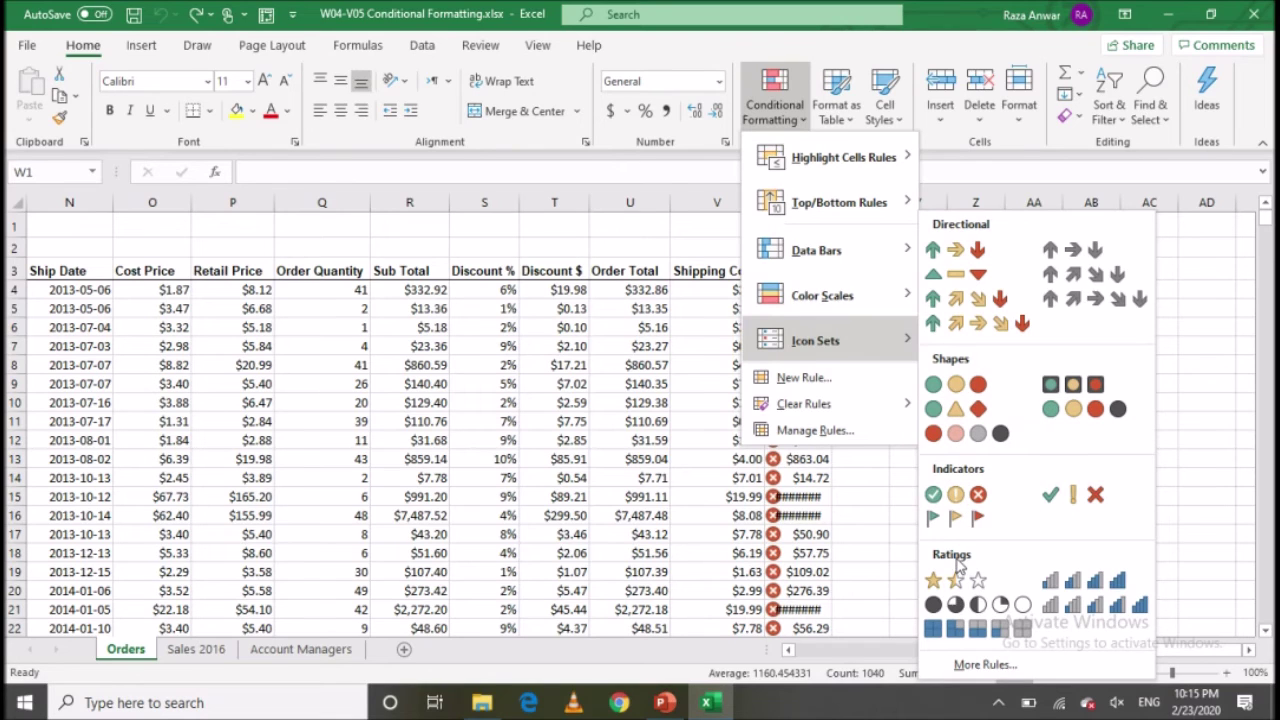
- Apply the 4 Ratings icon set to the Total values and zoom in on the sheet
left_click(1083, 584)
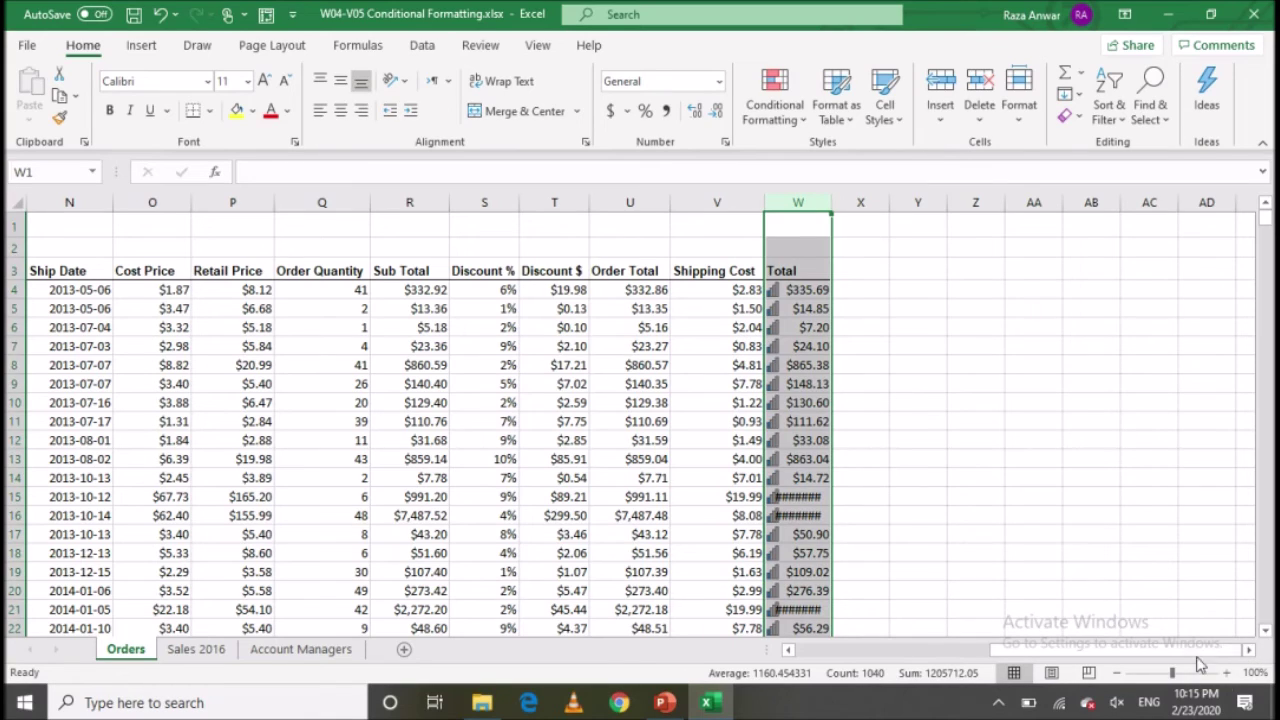
left_click(1228, 673)
left_click(1228, 673)
left_click(1228, 673)
left_click(1228, 673)
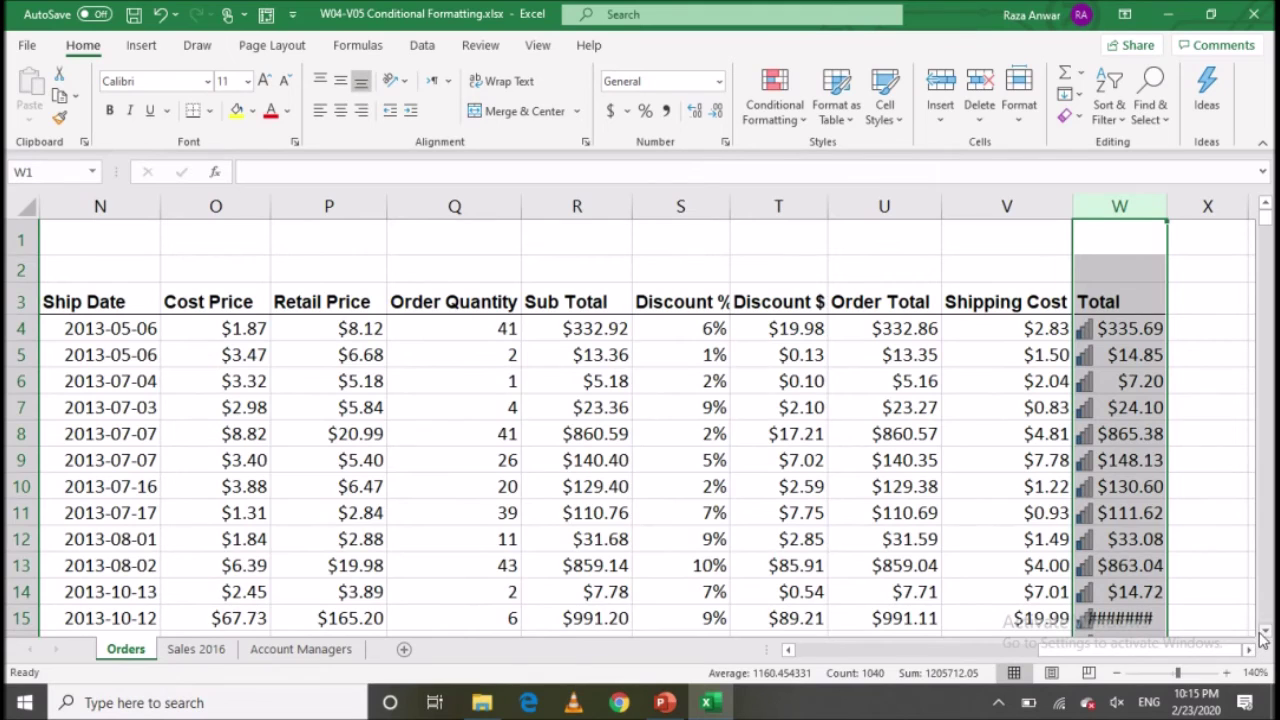
left_click(1264, 633)
left_click(1264, 633)
left_click(1264, 633)
- Autofit column W so totals like $109.02 display in full
left_click(1145, 552)
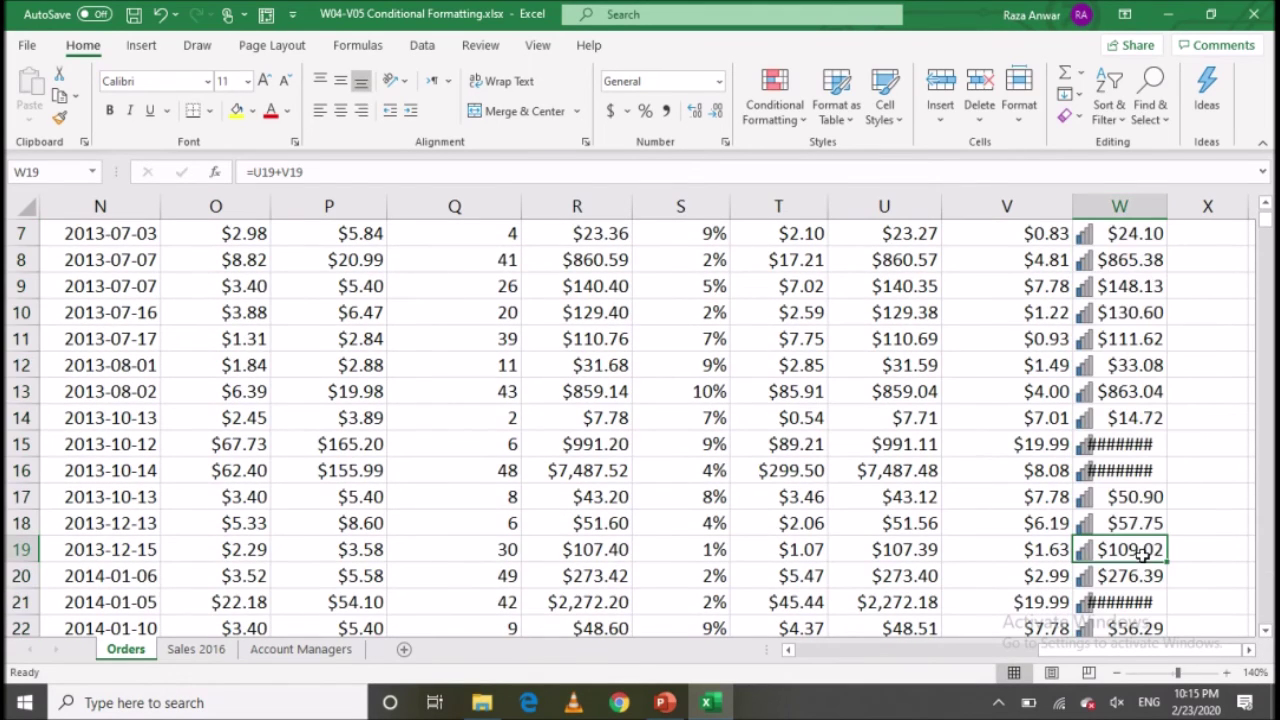
double_click(1167, 206)
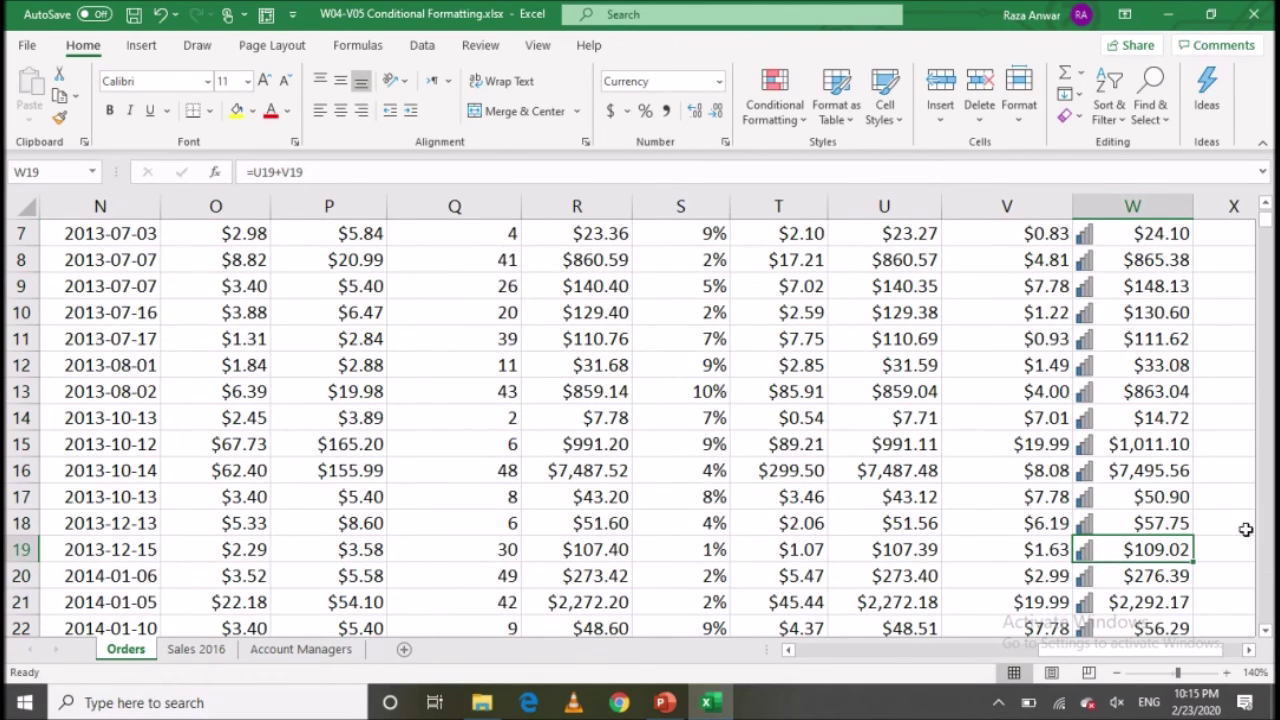
left_click(1264, 633)
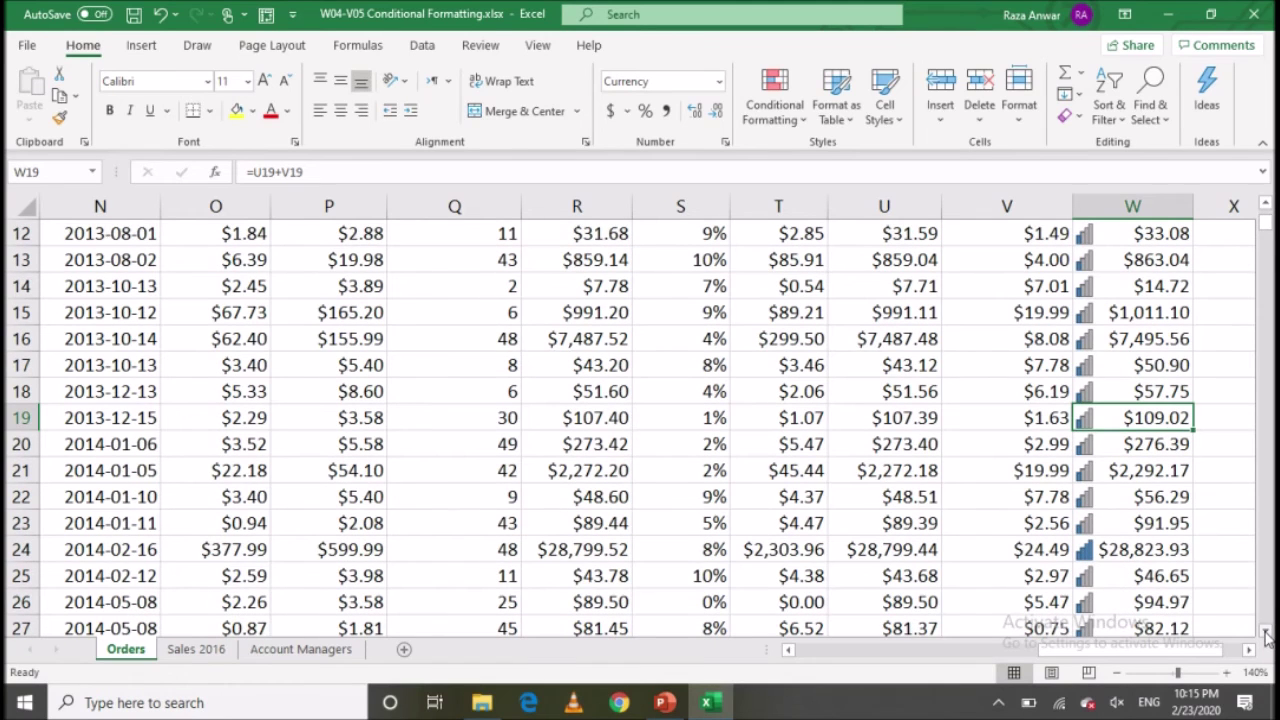
- Check the ratings bars on totals $28,823.93, $91.95 and $56.29 up to W16
left_click(1124, 556)
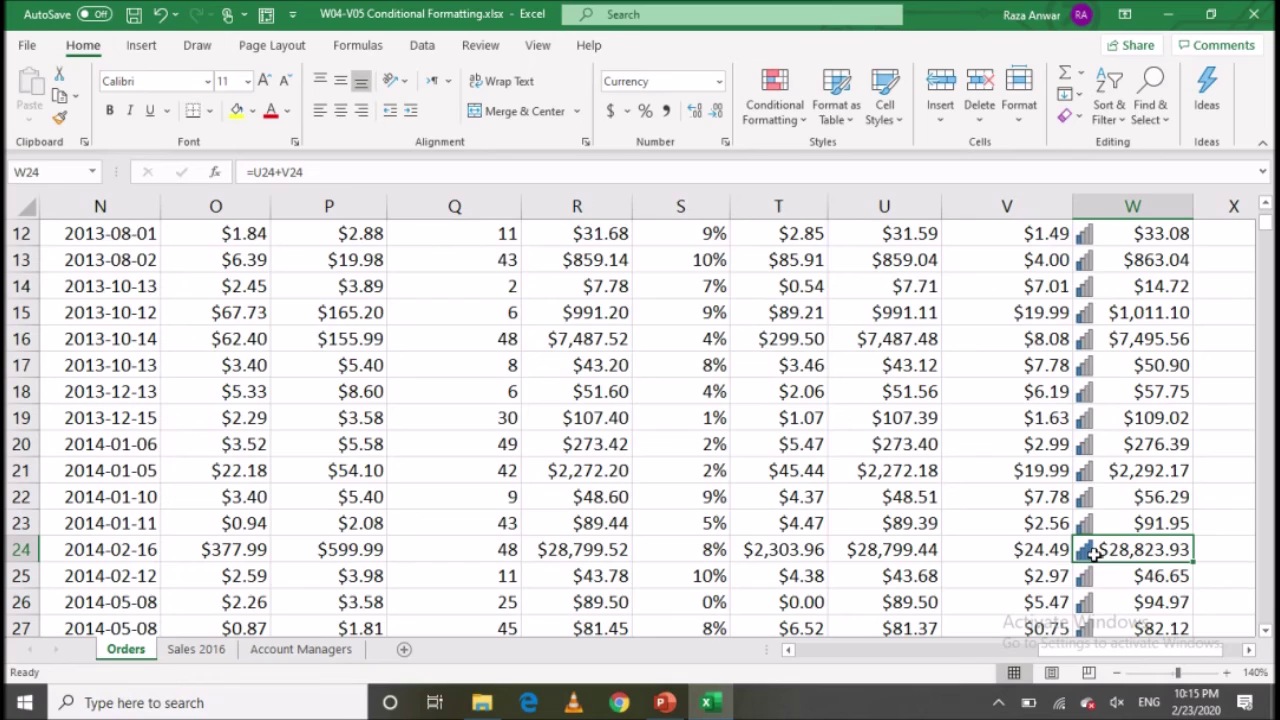
left_click(1152, 525)
left_click(1137, 499)
key("Up")
key("Up")
key("Up")
key("Up")
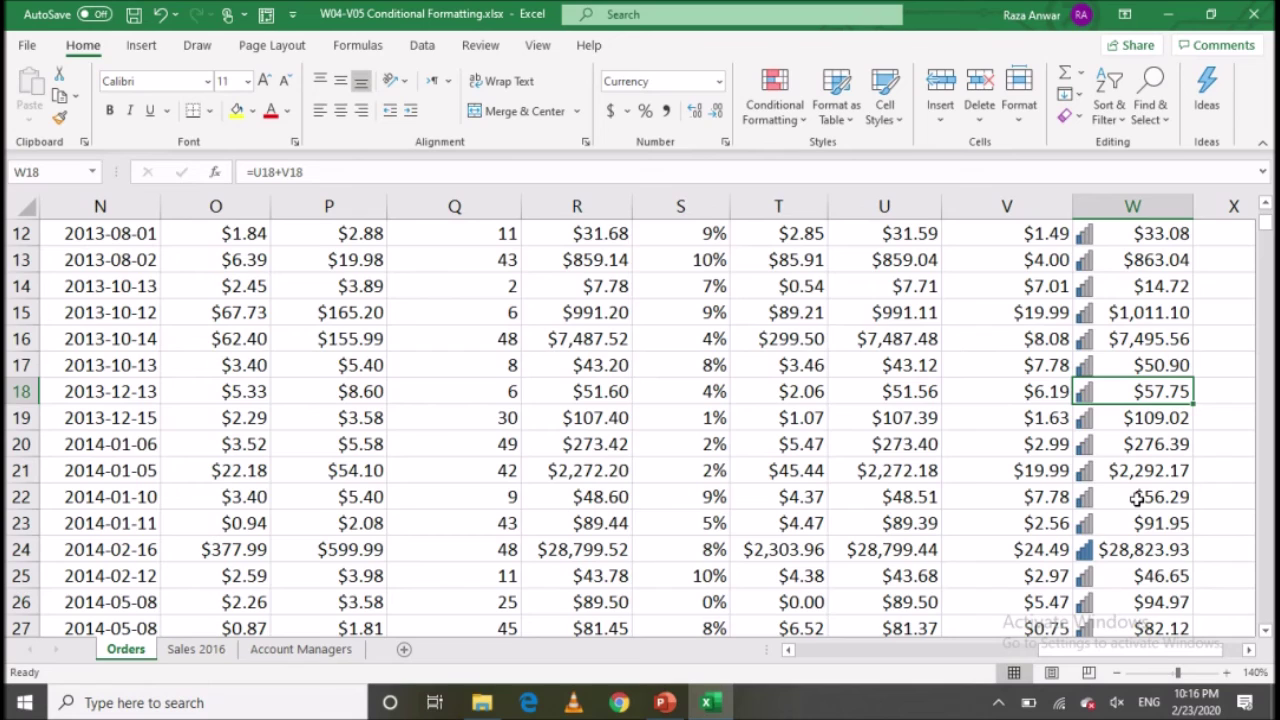
key("Up")
key("Up")
left_click(775, 100)
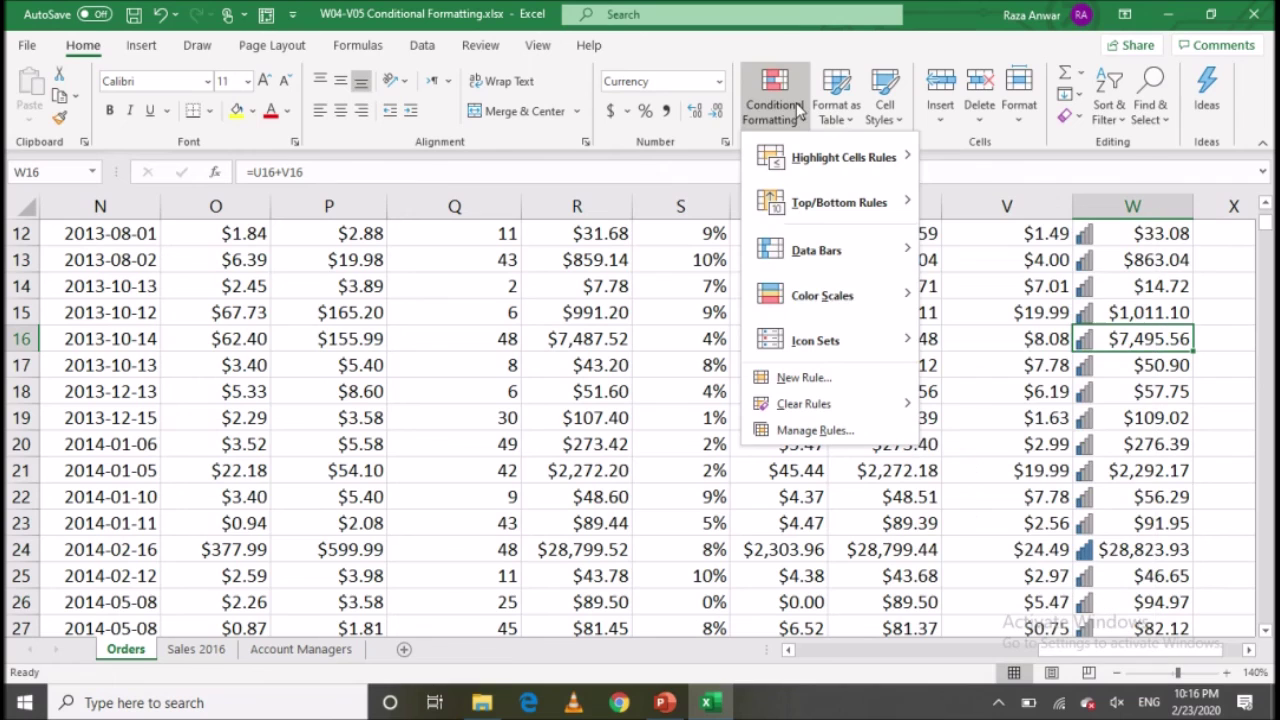
- Dismiss the Conditional Formatting menu and zoom out to show ratings icons from W10 to W24
key("Escape")
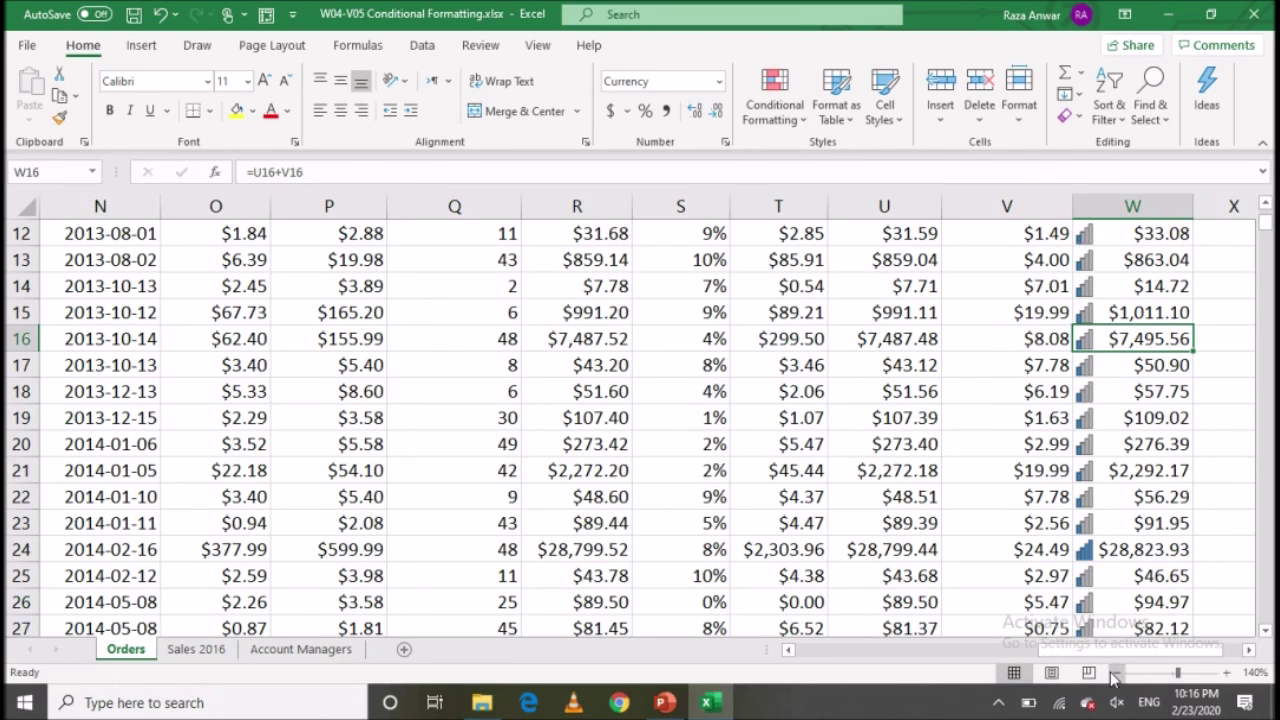
left_click(1115, 672)
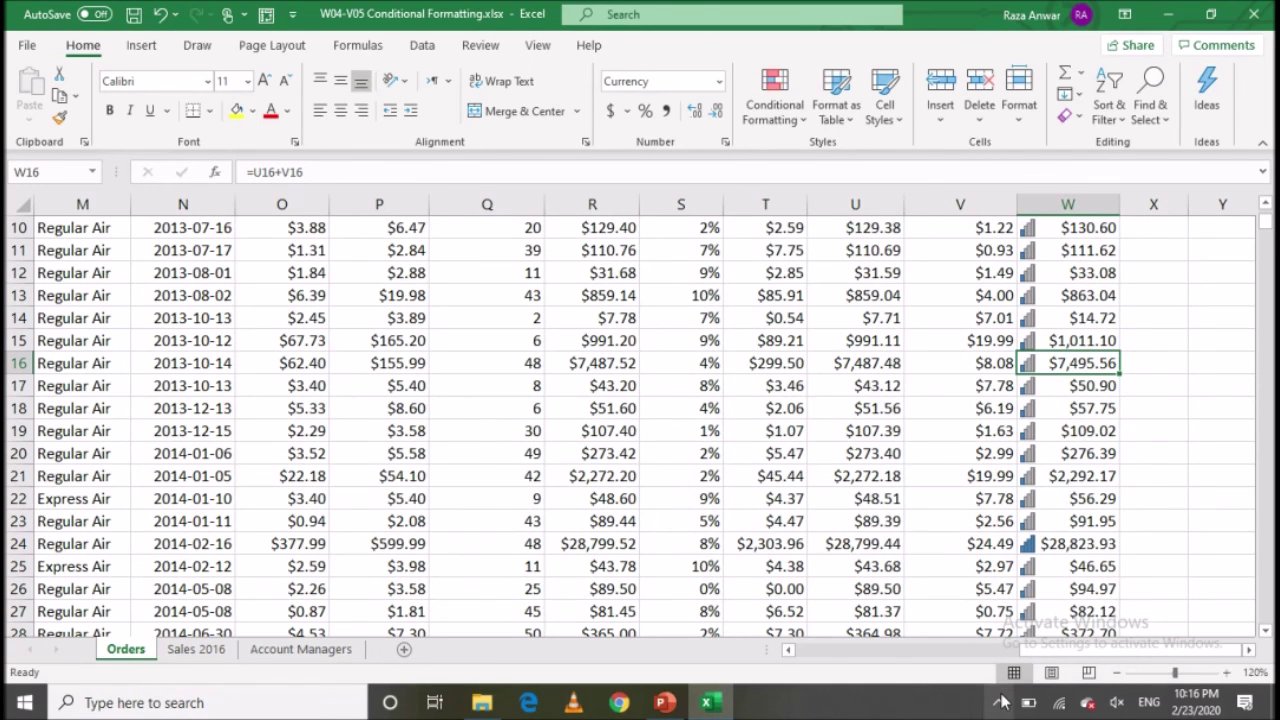
left_click(1003, 702)
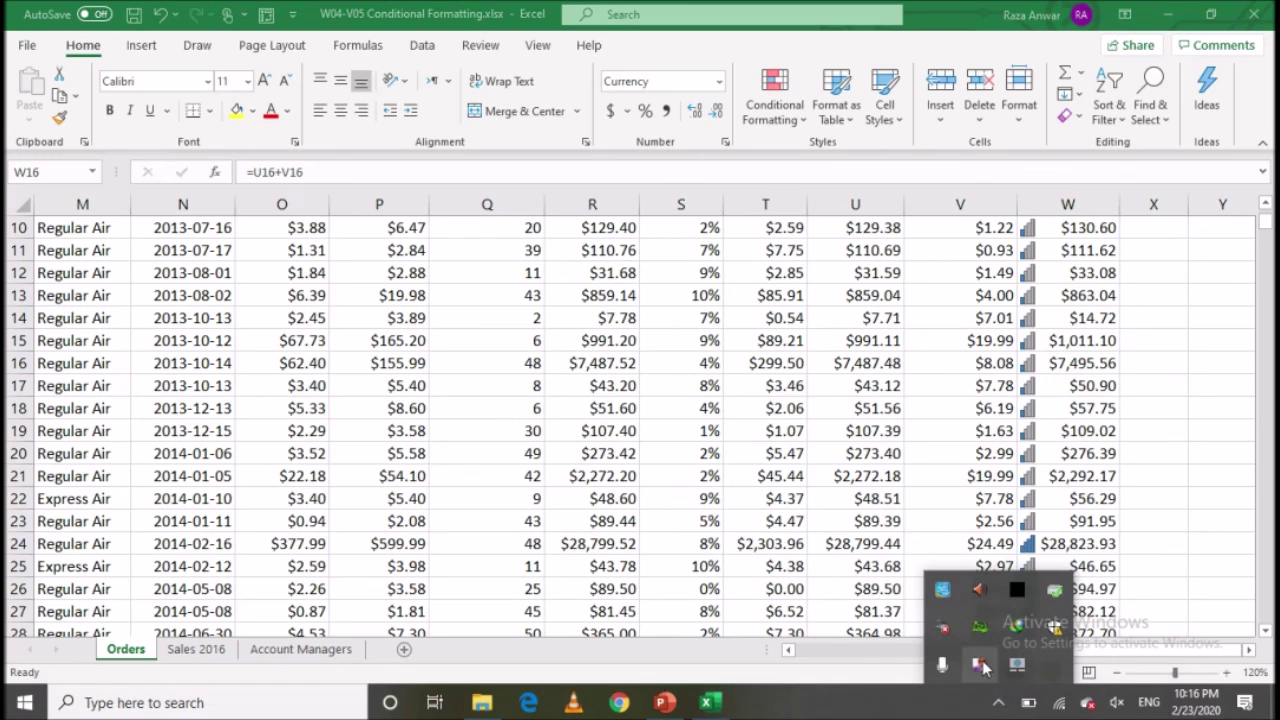
right_click(980, 665)
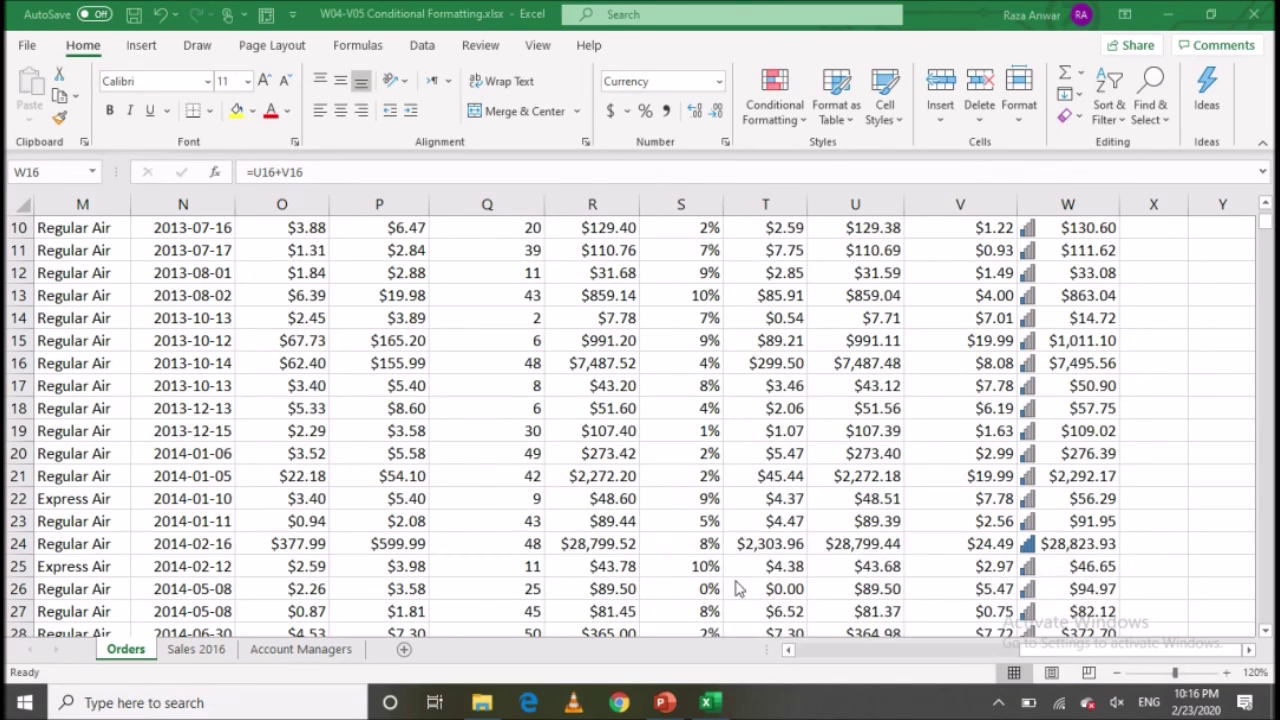